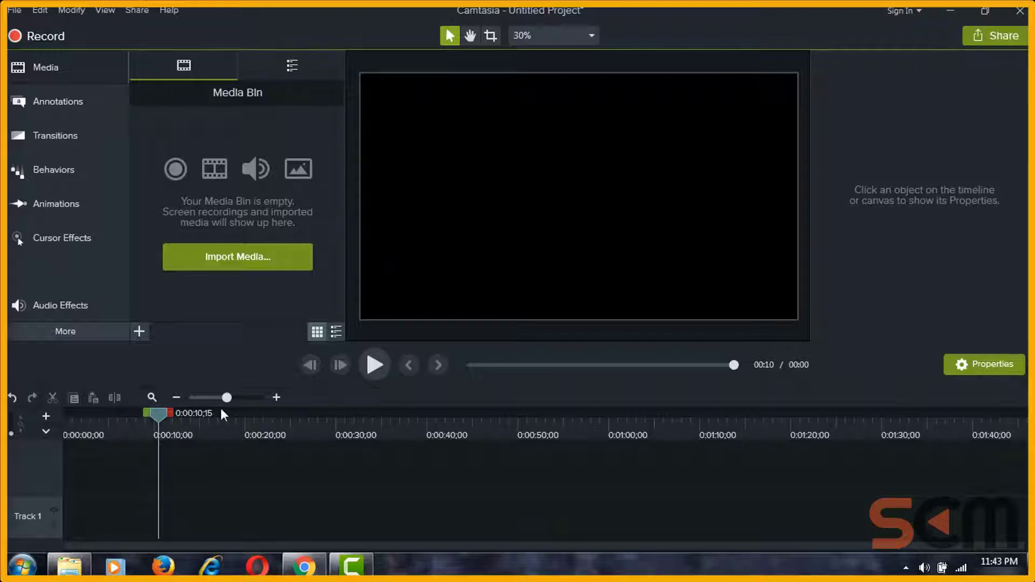
Step: Return the timeline playhead to the start, refresh the desktop, and restore the Camtasia editor
mouse_move(157, 417)
mouse_down()
mouse_move(306, 419)
mouse_move(95, 420)
mouse_move(158, 422)
mouse_up()
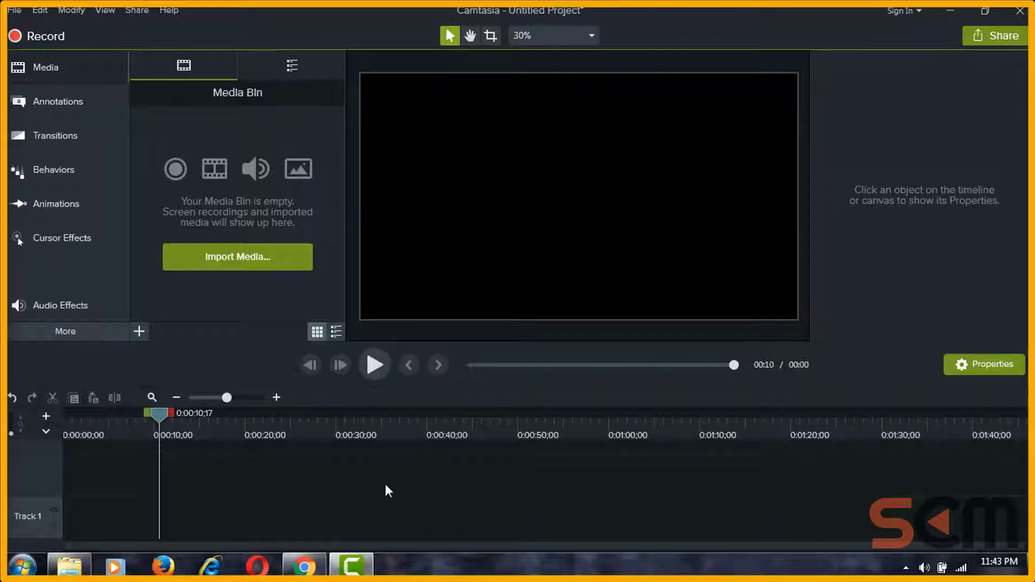
drag(161, 416, 7, 485)
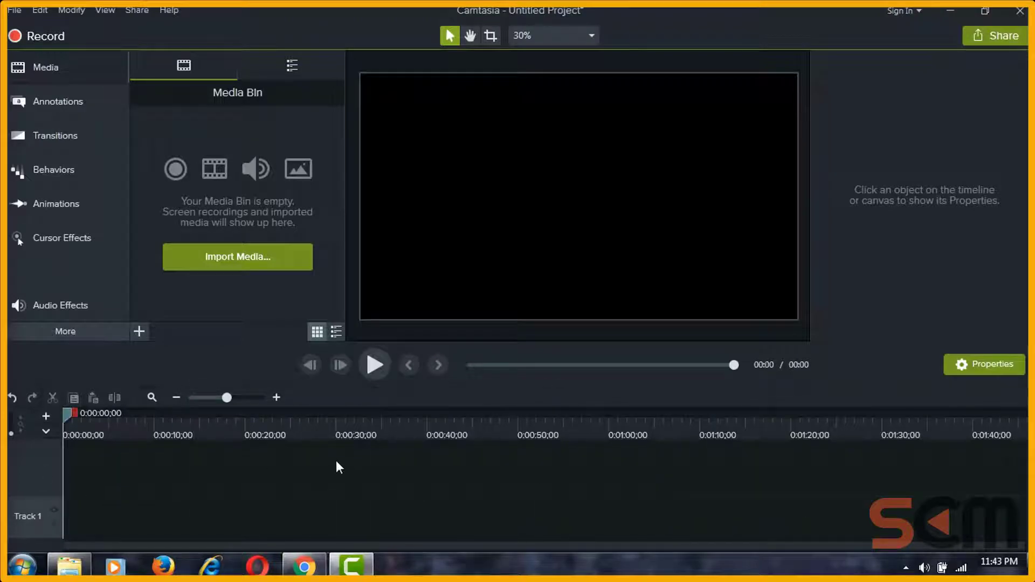
click(351, 565)
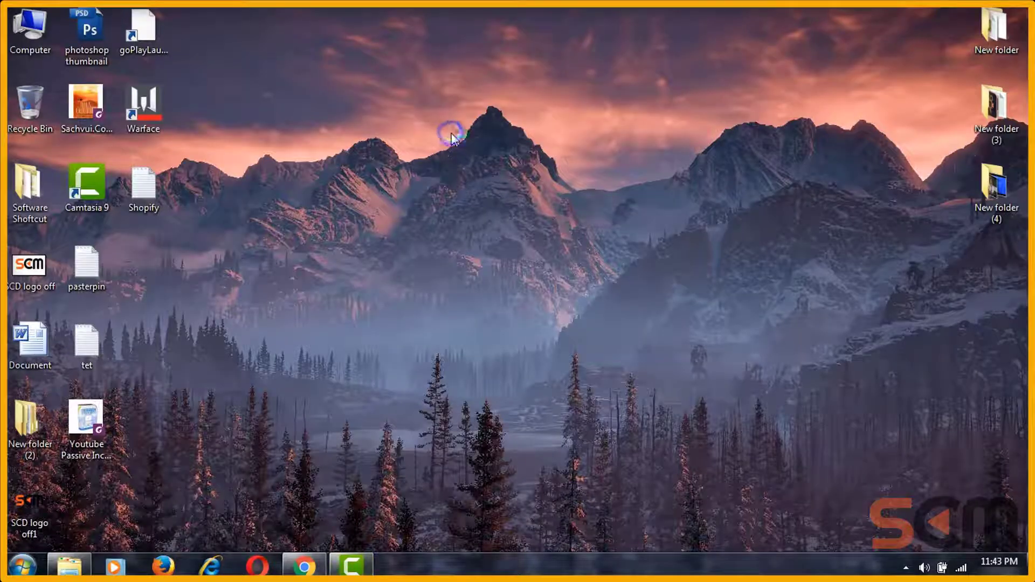
right_click(451, 135)
click(474, 174)
click(351, 564)
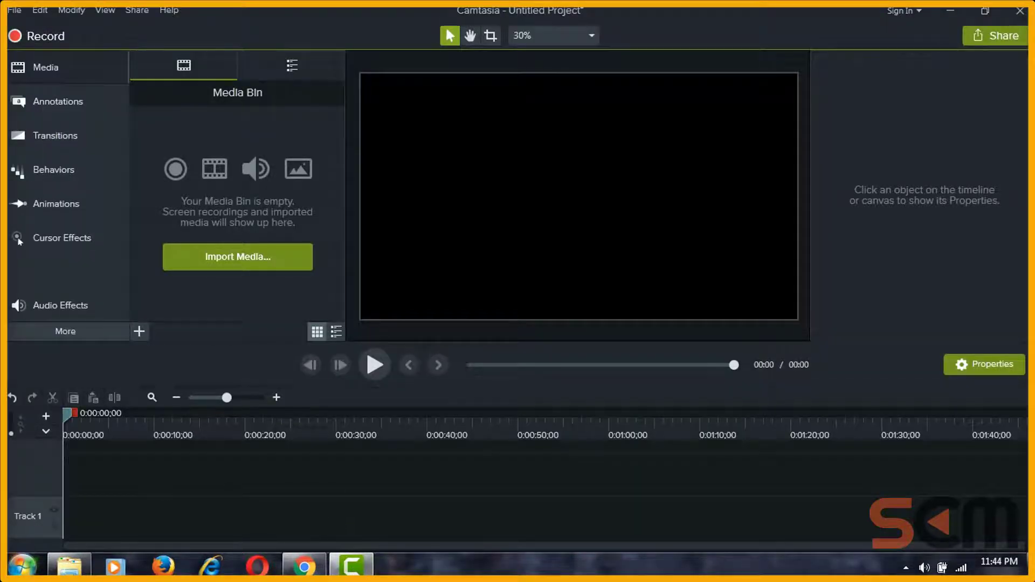
Step: Browse the Start menu jump list, then launch the Camtasia screen recorder with Record
click(21, 566)
mouse_move(188, 279)
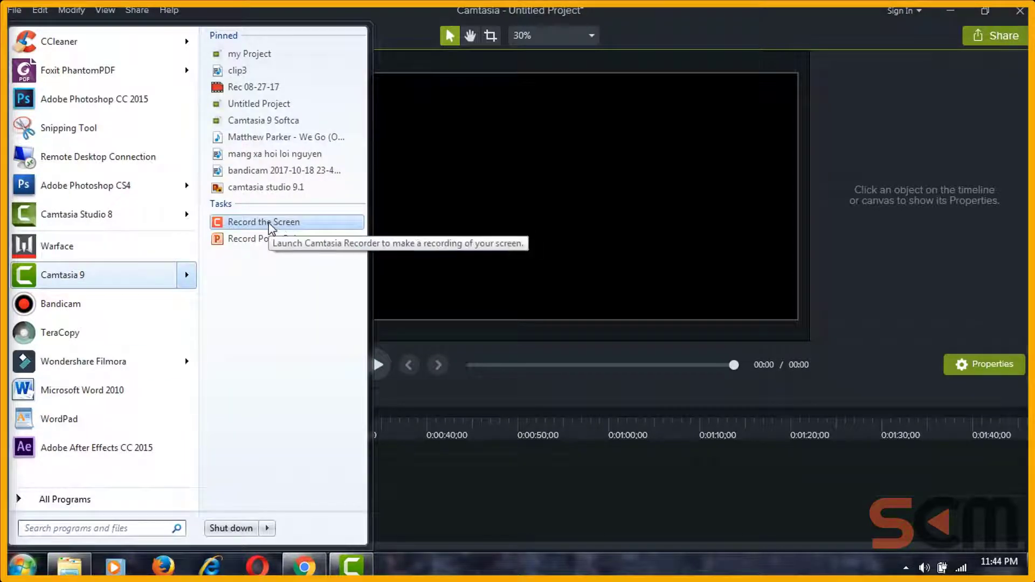
click(398, 27)
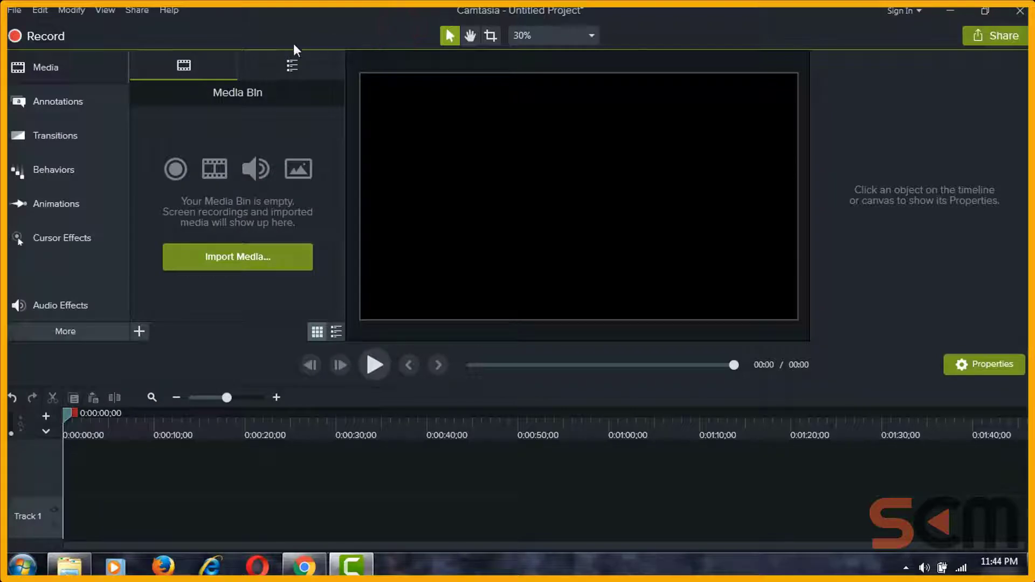
click(50, 39)
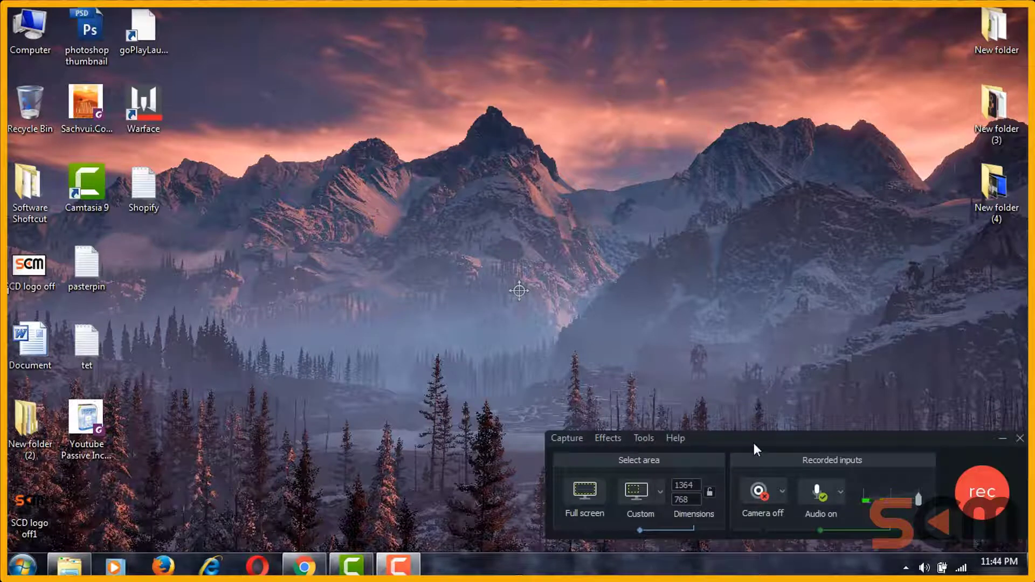
Step: Drag the recorder panel up from the taskbar in several moves, settling it on the right side
drag(753, 442, 711, 403)
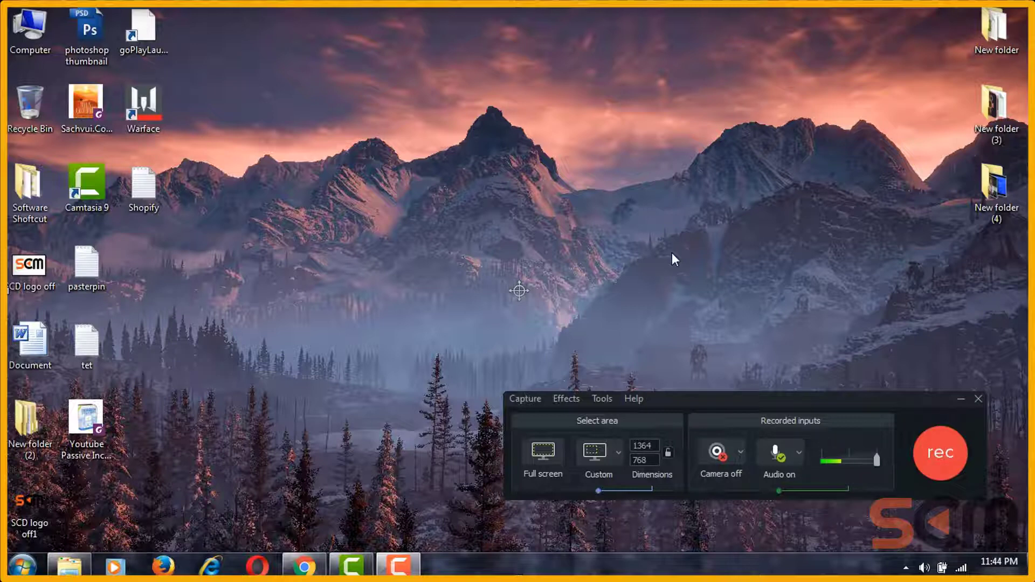
drag(669, 401, 677, 400)
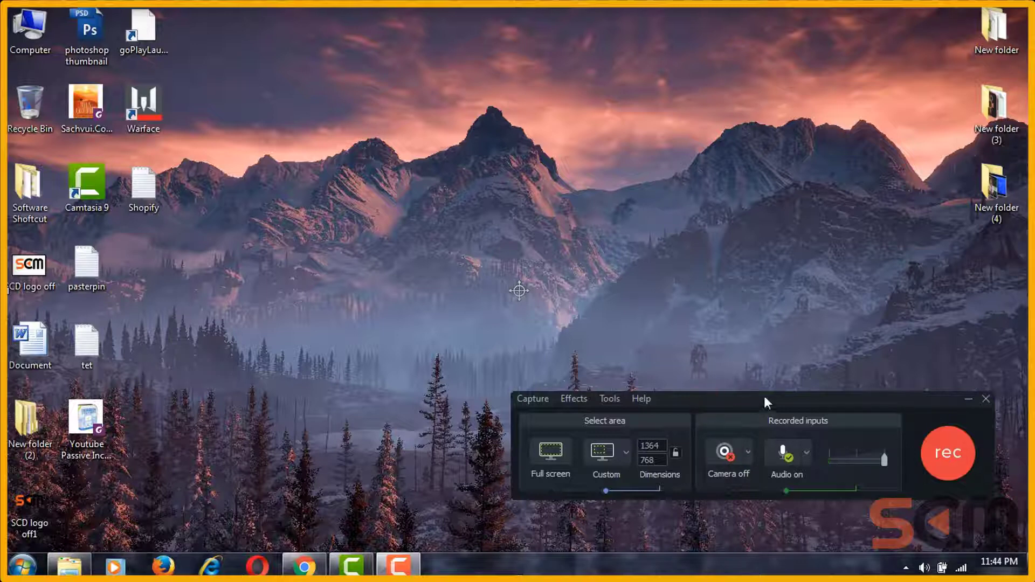
drag(735, 412, 745, 365)
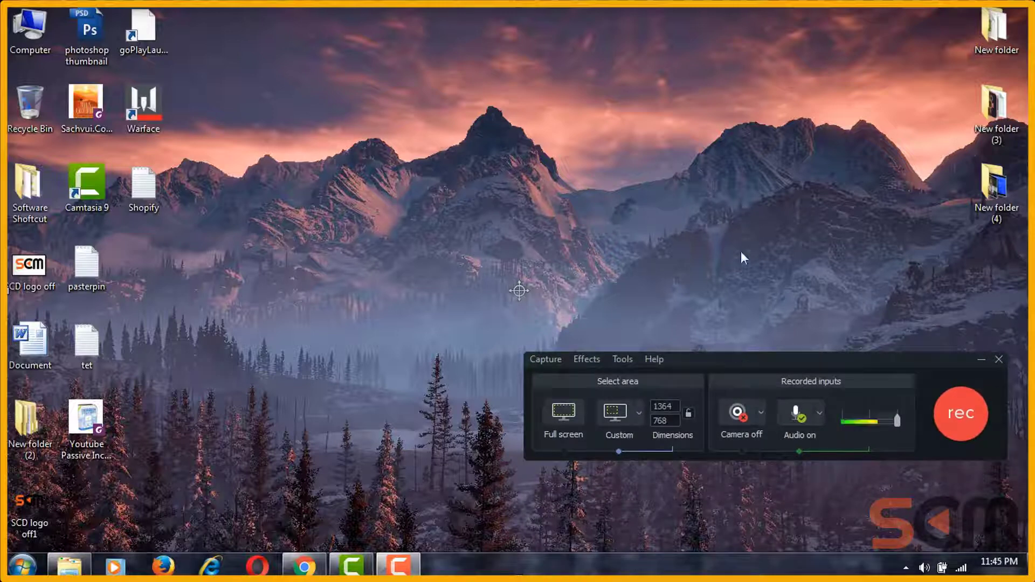
drag(736, 360, 741, 314)
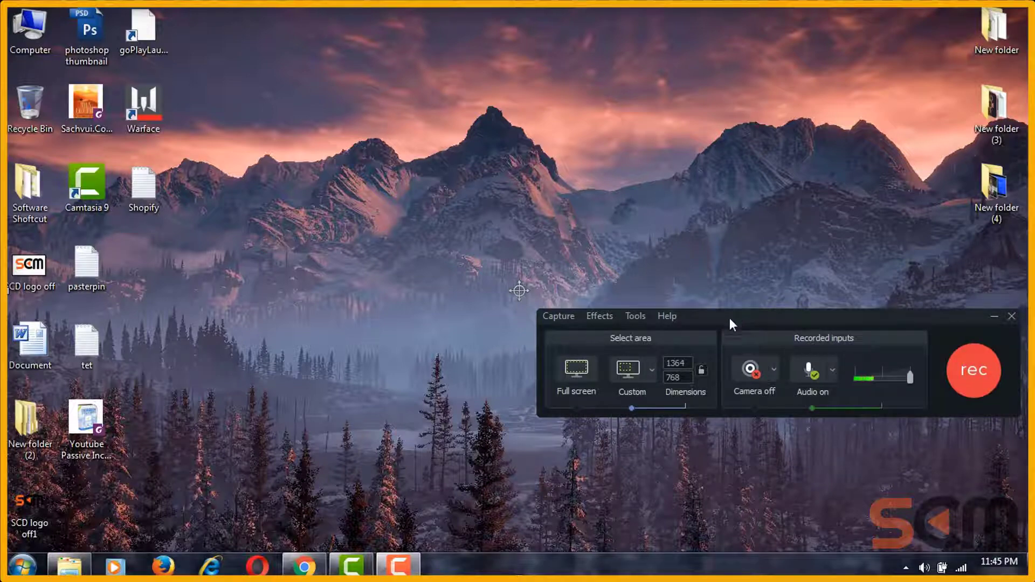
Step: Open Warface from its desktop shortcut and move the recorder panel near the top right
right_click(147, 103)
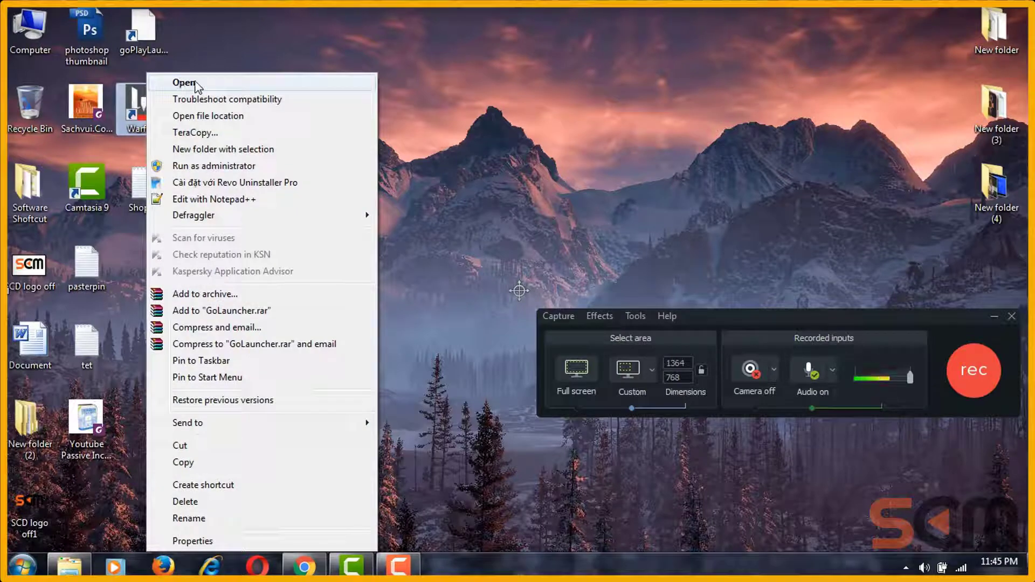
click(190, 82)
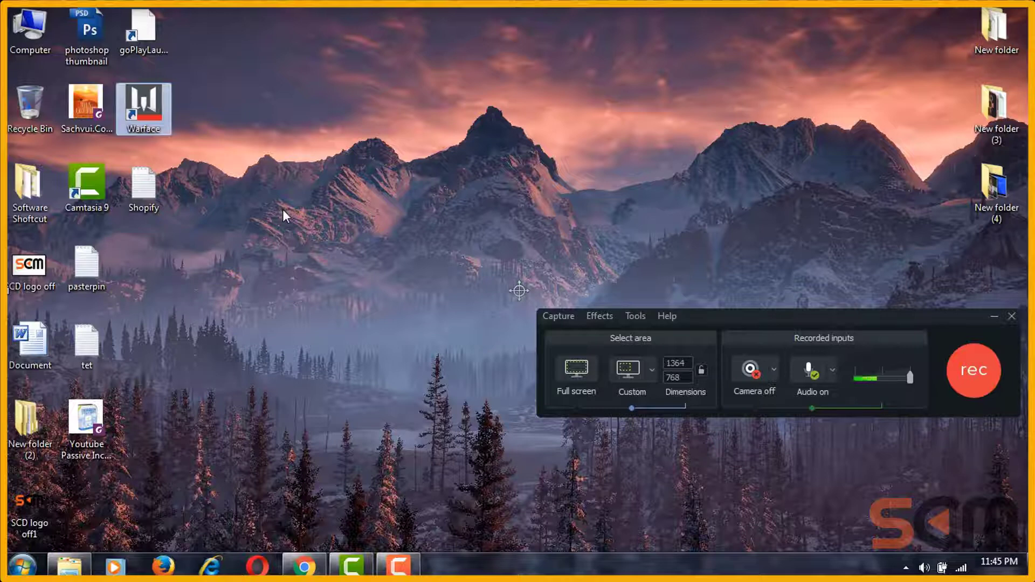
drag(766, 314, 685, 174)
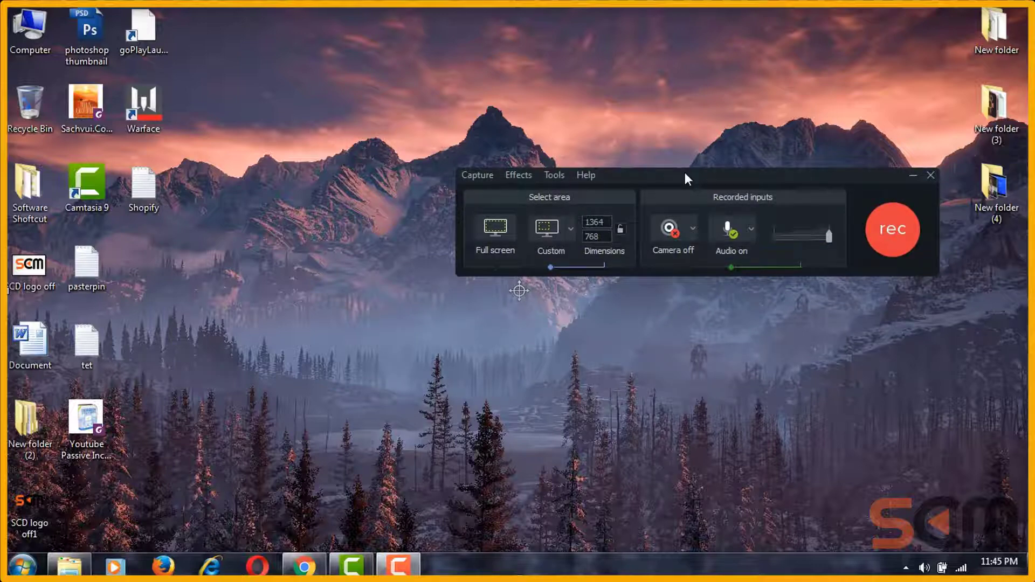
drag(678, 173, 700, 160)
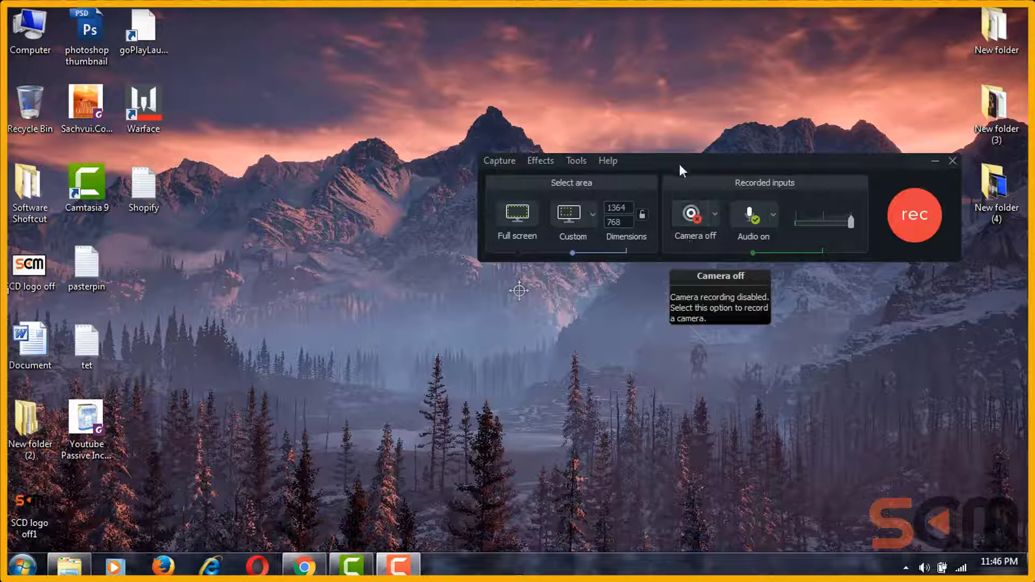
mouse_move(681, 164)
mouse_down()
mouse_move(587, 186)
mouse_move(677, 177)
mouse_up()
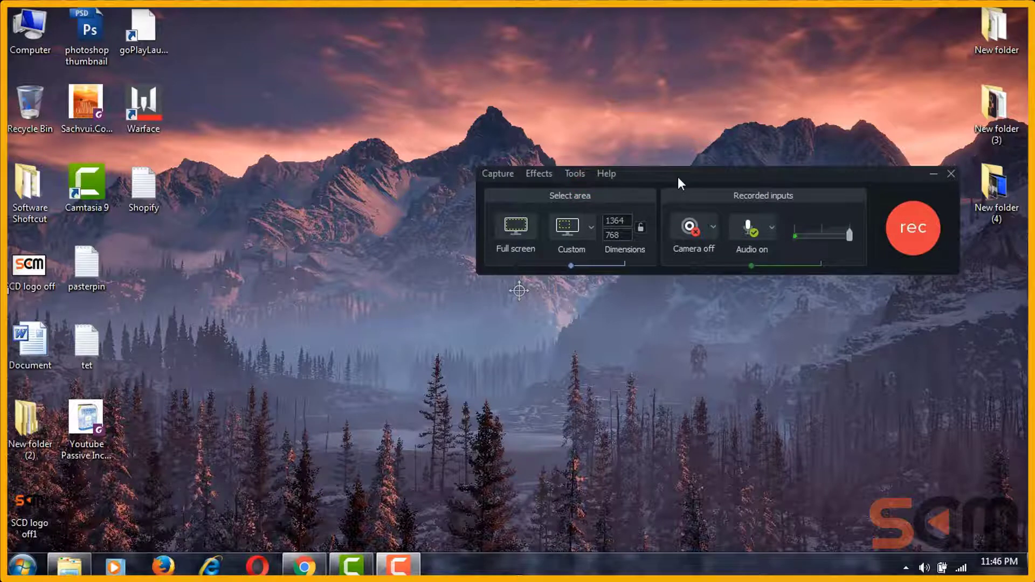
Step: Check that Record system audio is on, reposition the recorder panel, and open the Tools menu
click(776, 229)
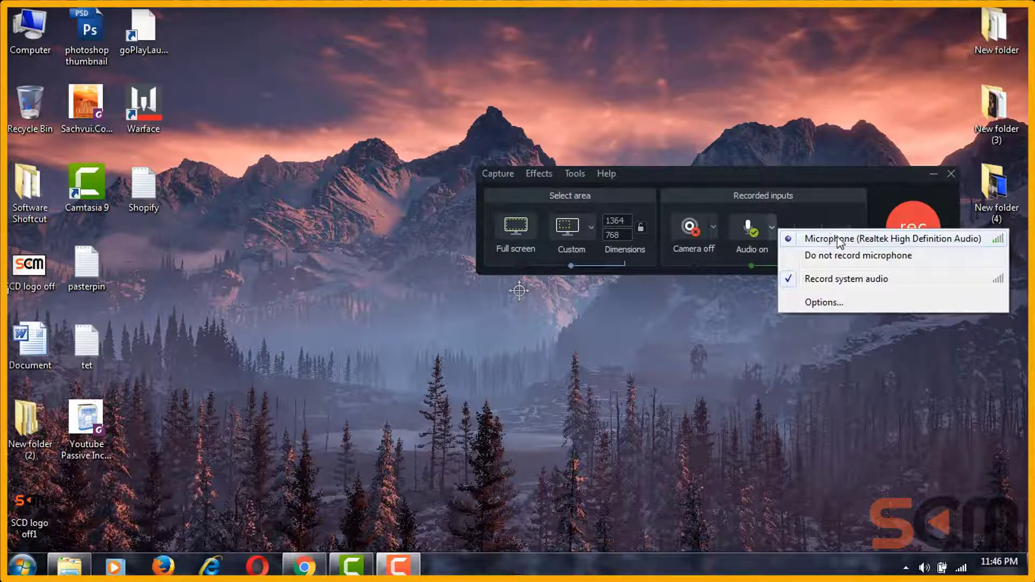
click(848, 180)
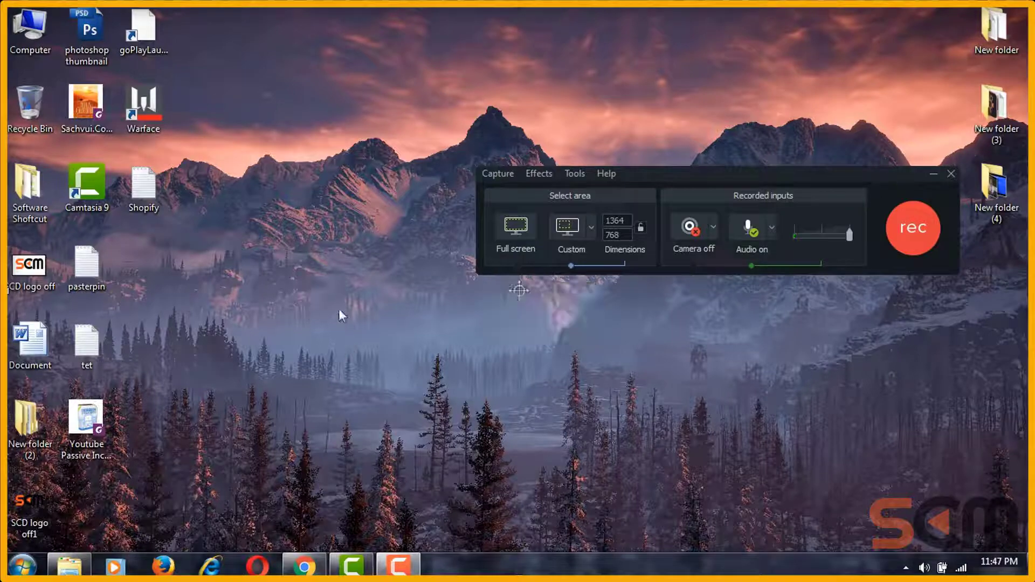
drag(683, 176, 428, 158)
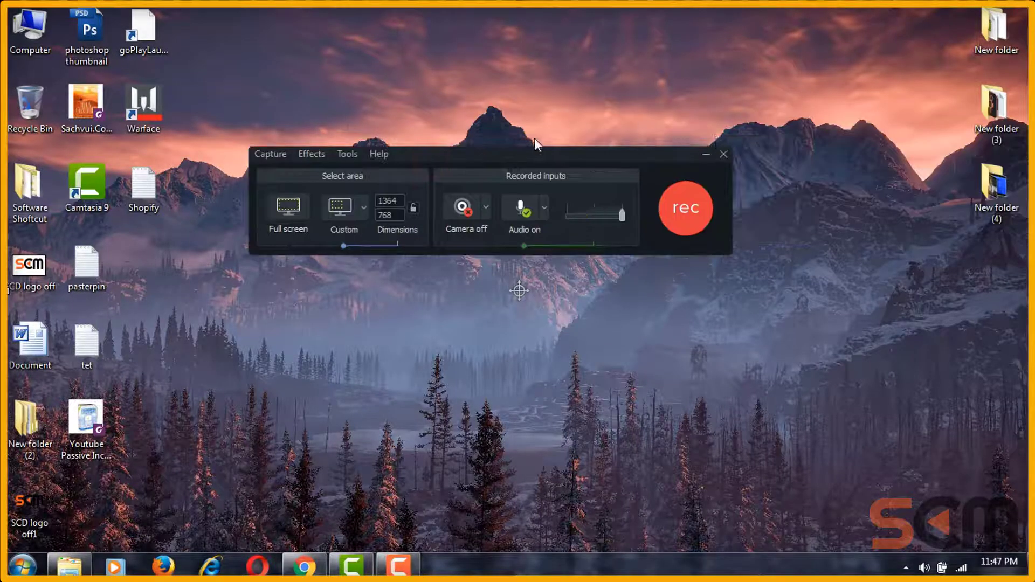
drag(341, 152, 525, 125)
click(529, 126)
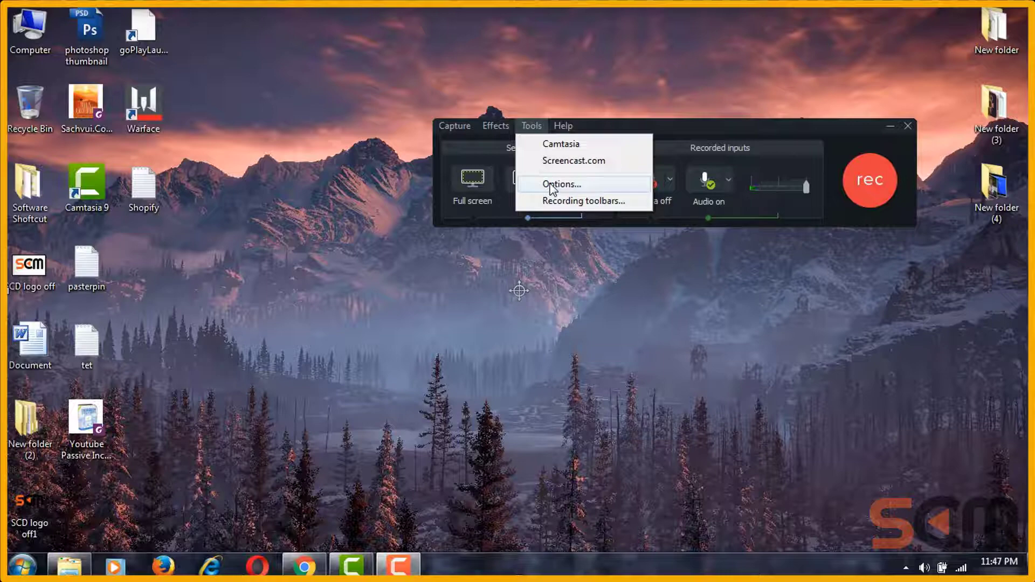
Step: Open the recorder Options and review the tabs, keeping the capture frame rate at 60
click(551, 185)
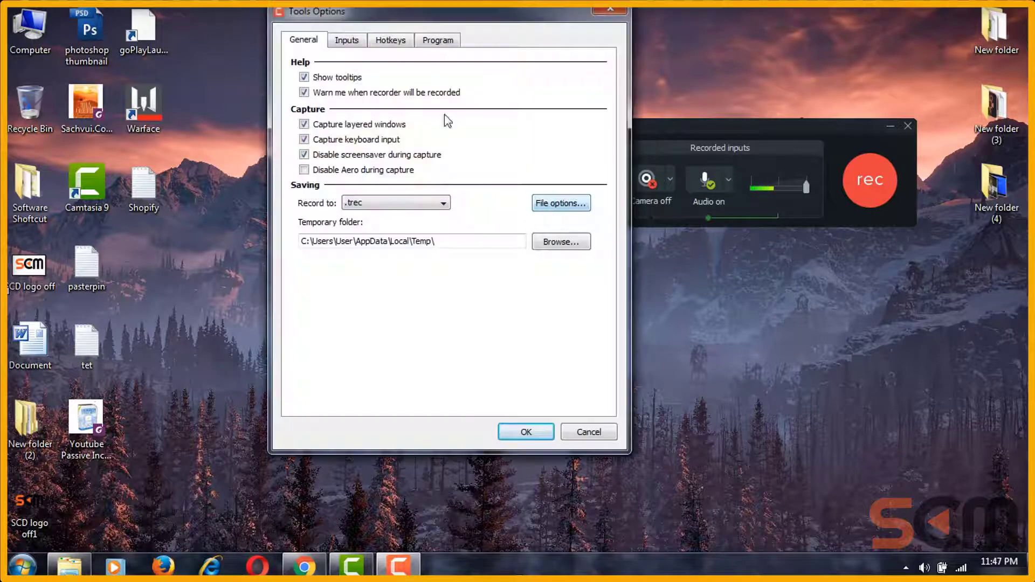
drag(407, 15, 616, 103)
click(647, 127)
click(555, 127)
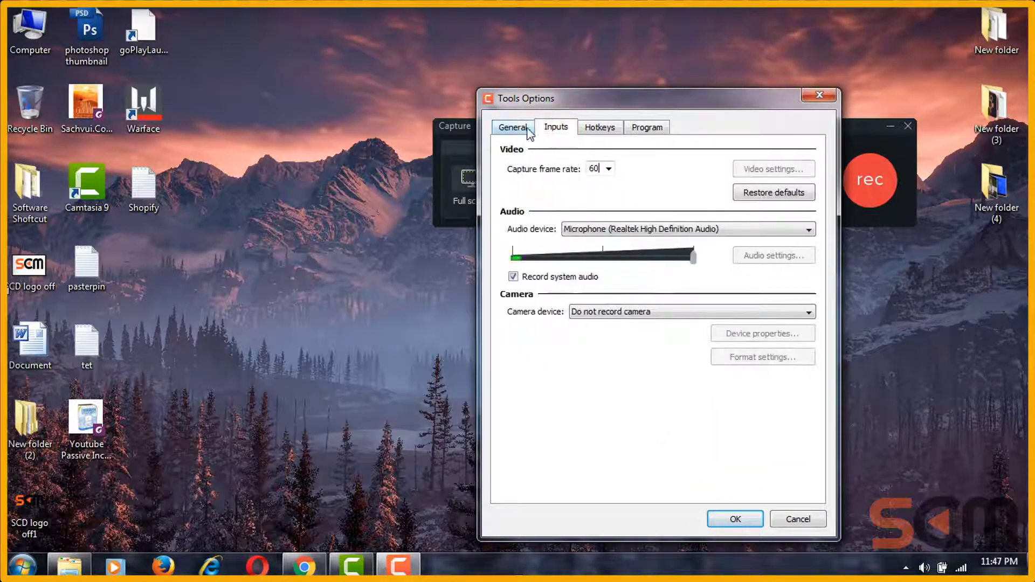
click(608, 168)
click(608, 169)
click(512, 130)
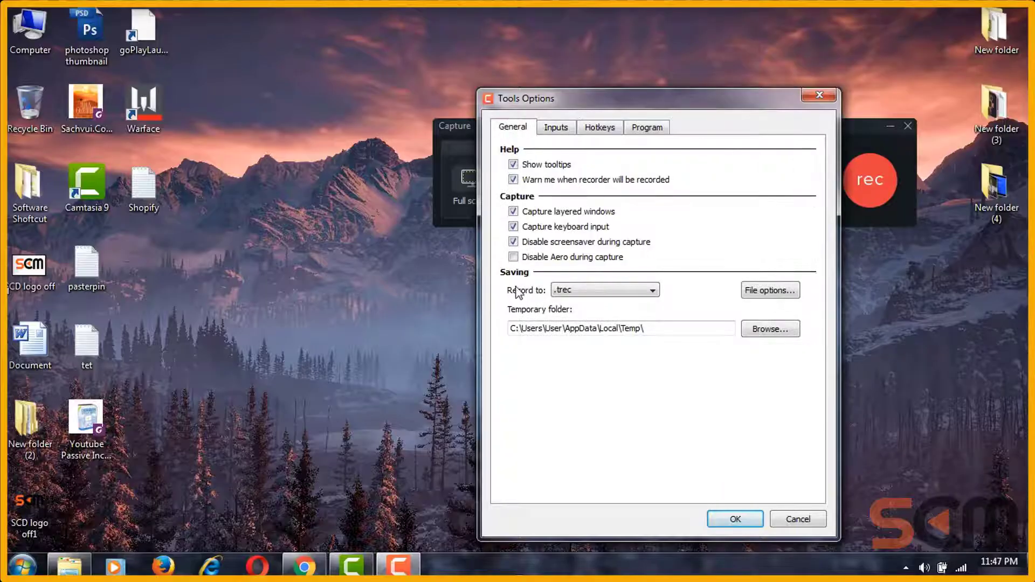
Step: Try the .avi recording format, then set the recording file format back to .trec
click(575, 290)
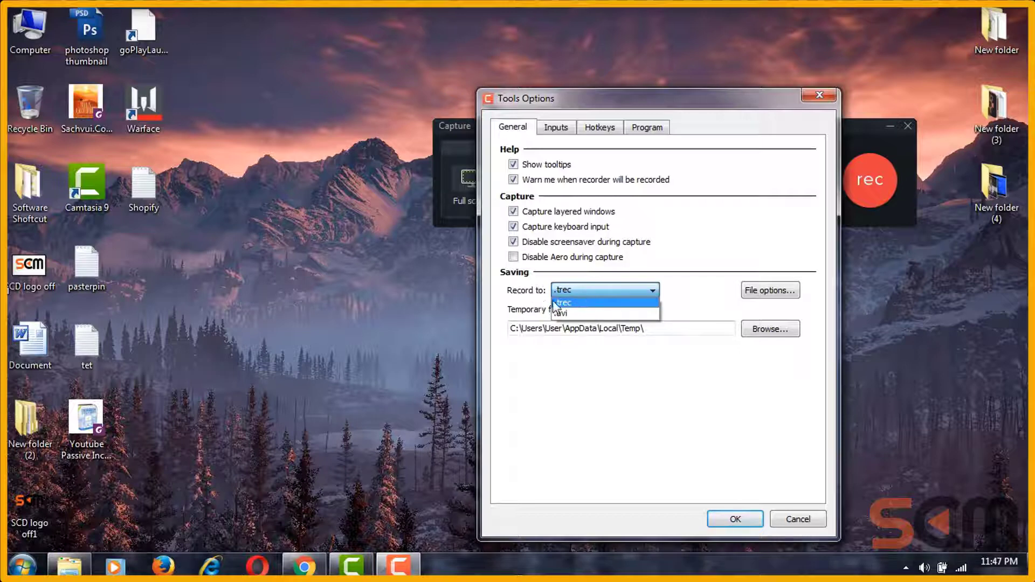
click(571, 314)
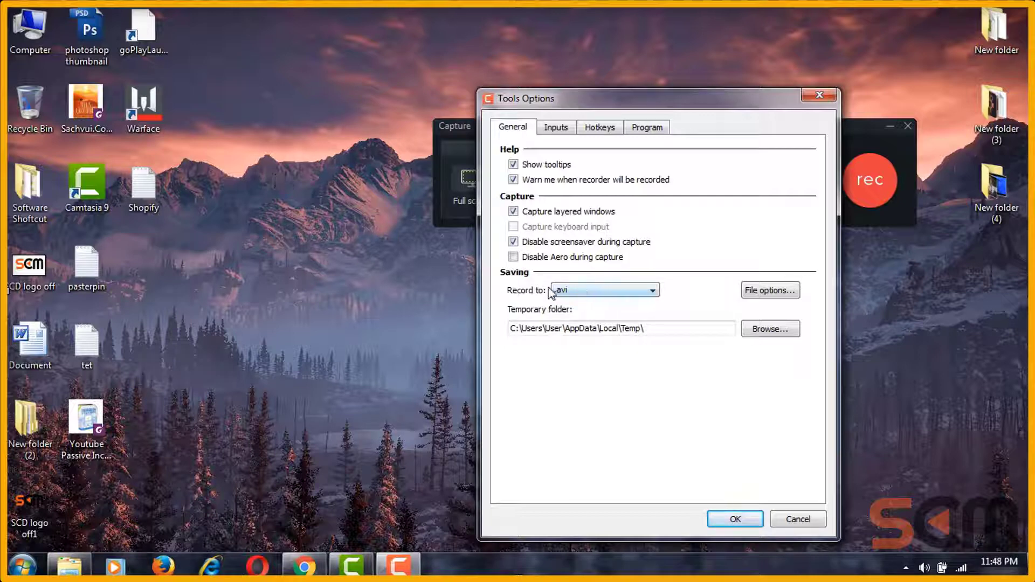
click(607, 290)
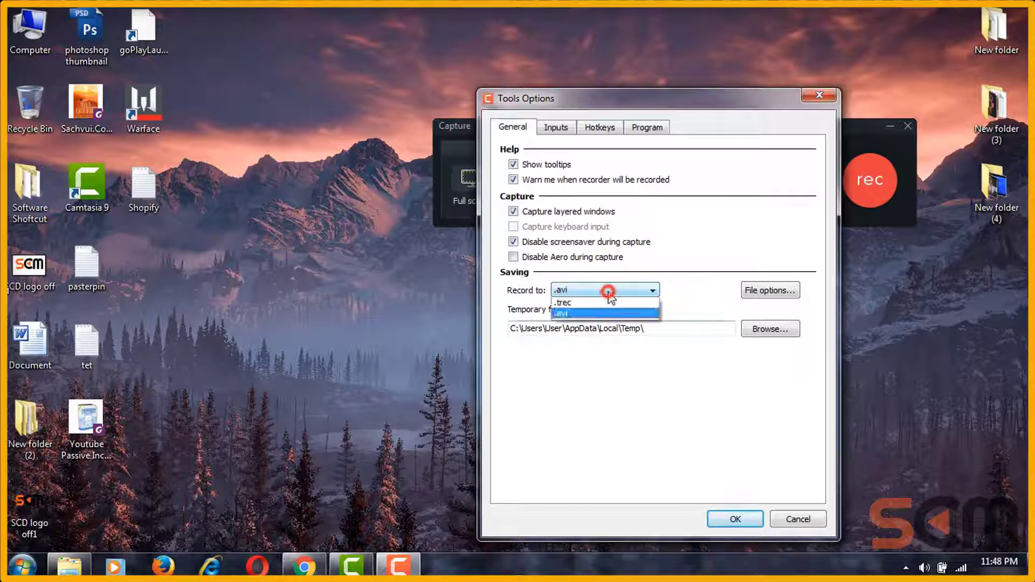
click(571, 313)
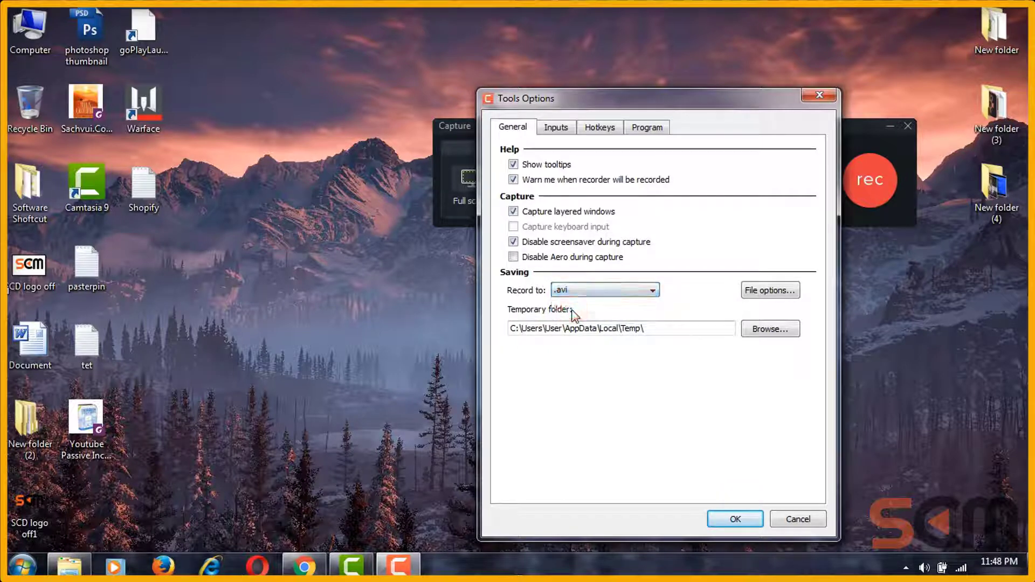
click(607, 292)
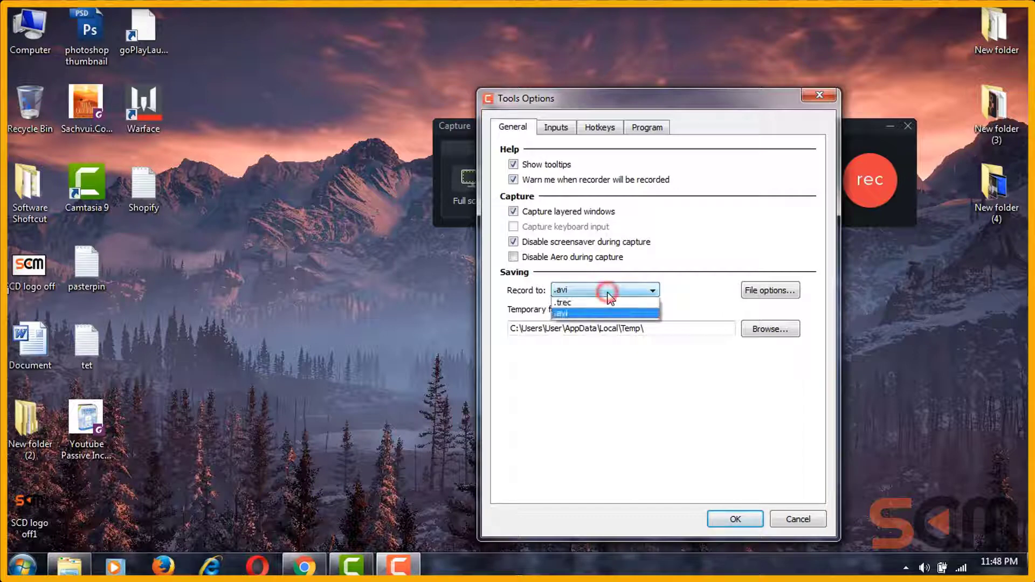
click(598, 300)
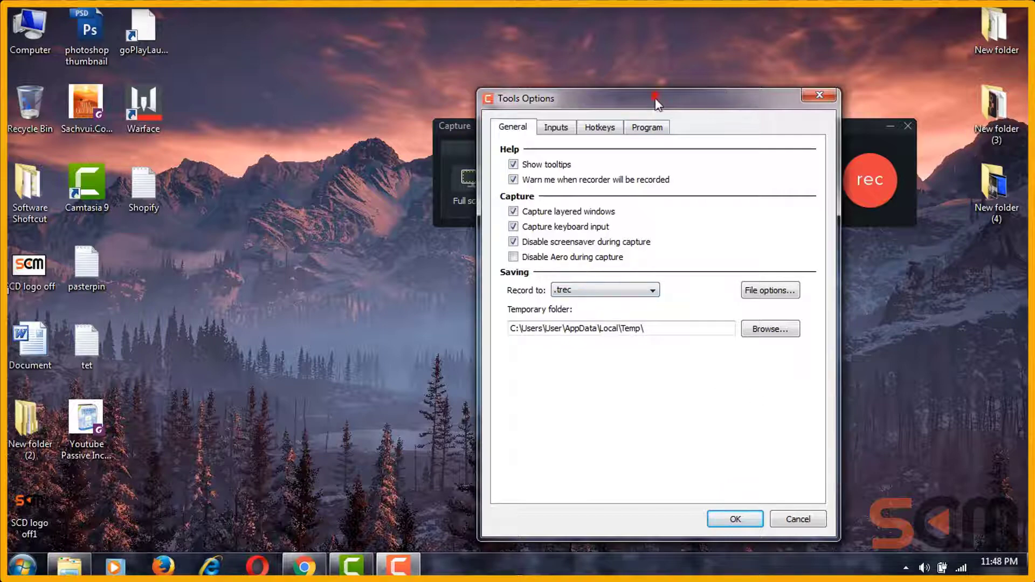
drag(655, 98, 566, 85)
click(564, 276)
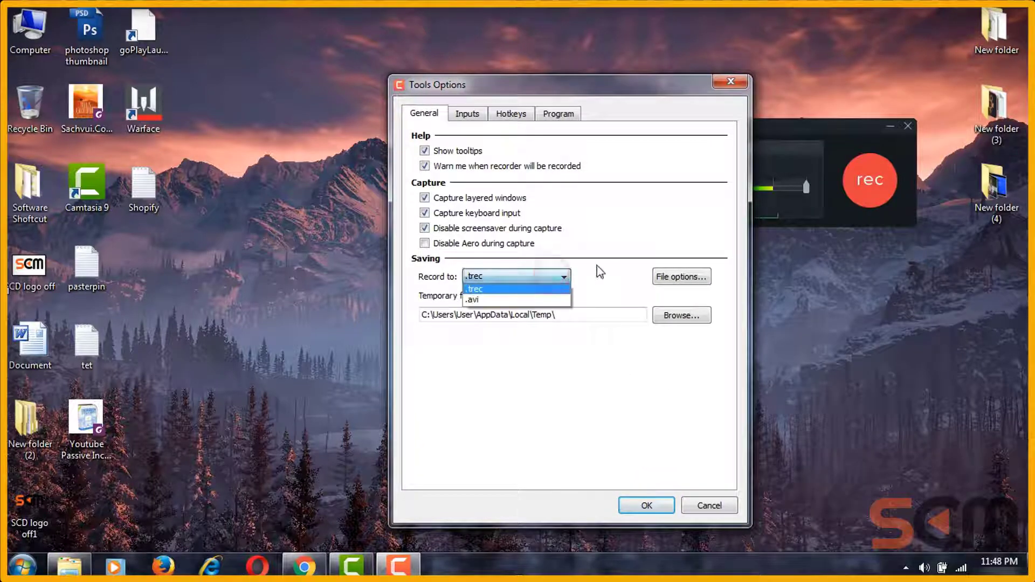
click(597, 267)
Step: Review the Input, Hotkeys and Program workflow settings, confirm with OK, and shift the toolbar right
click(466, 112)
click(511, 114)
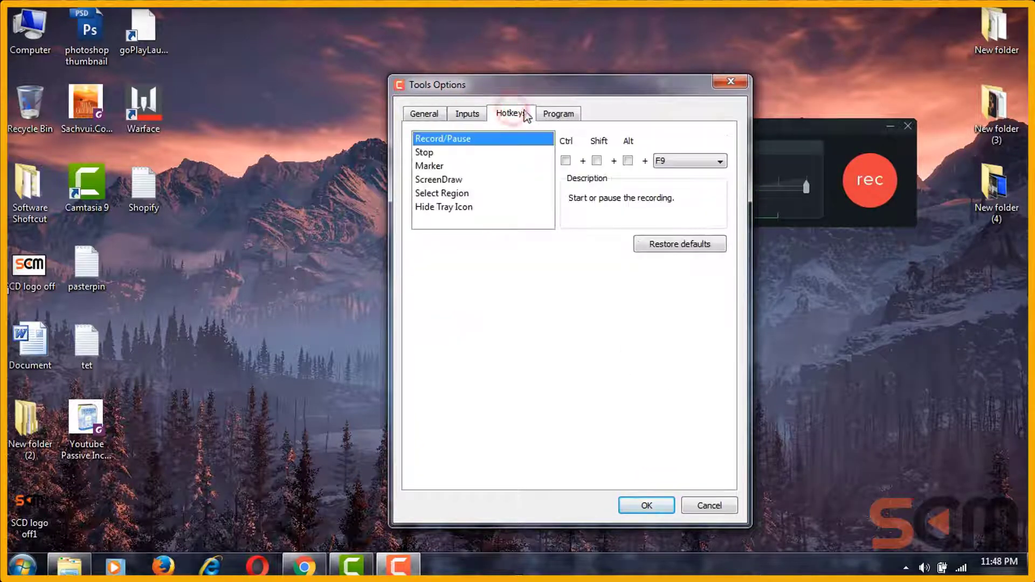
click(466, 113)
click(558, 114)
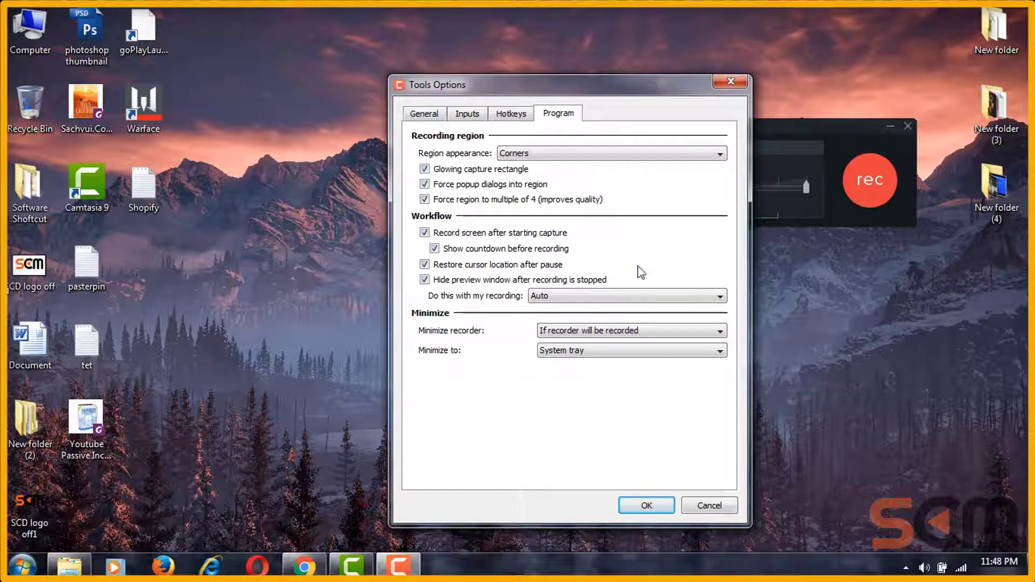
click(646, 505)
drag(607, 124, 645, 124)
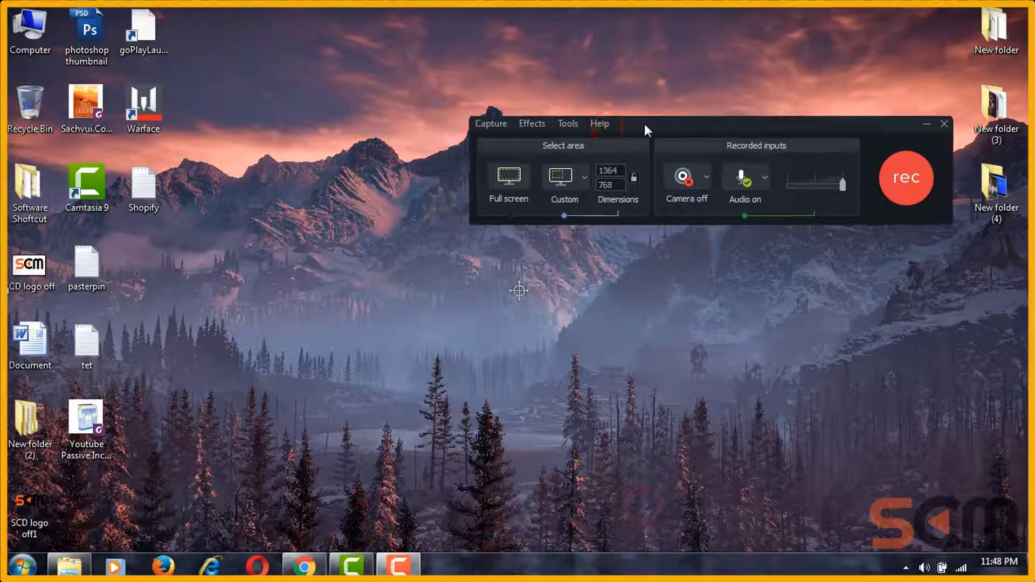
Step: End the GoLauncher.exe process in Task Manager
right_click(581, 566)
click(612, 518)
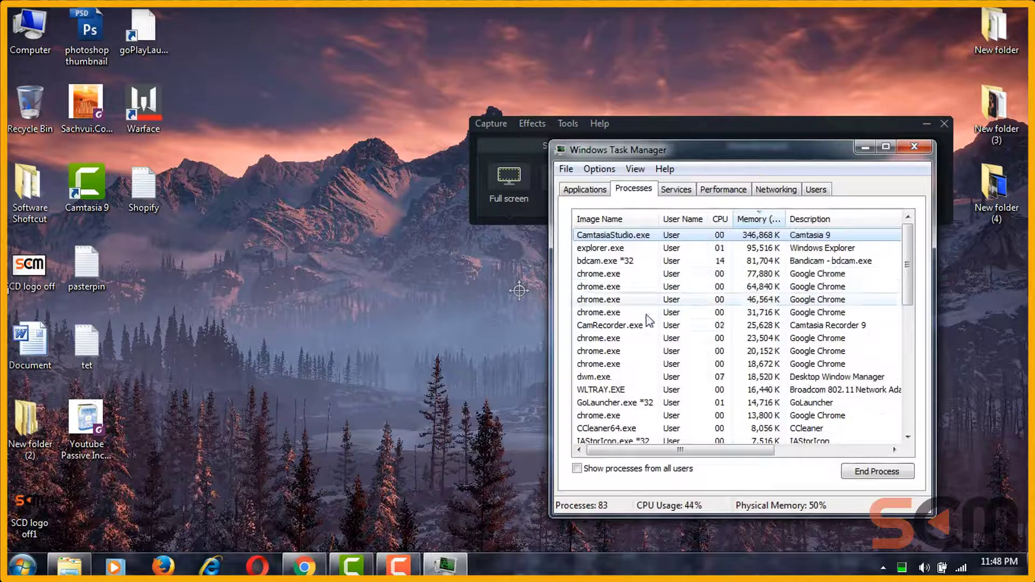
click(704, 411)
click(877, 471)
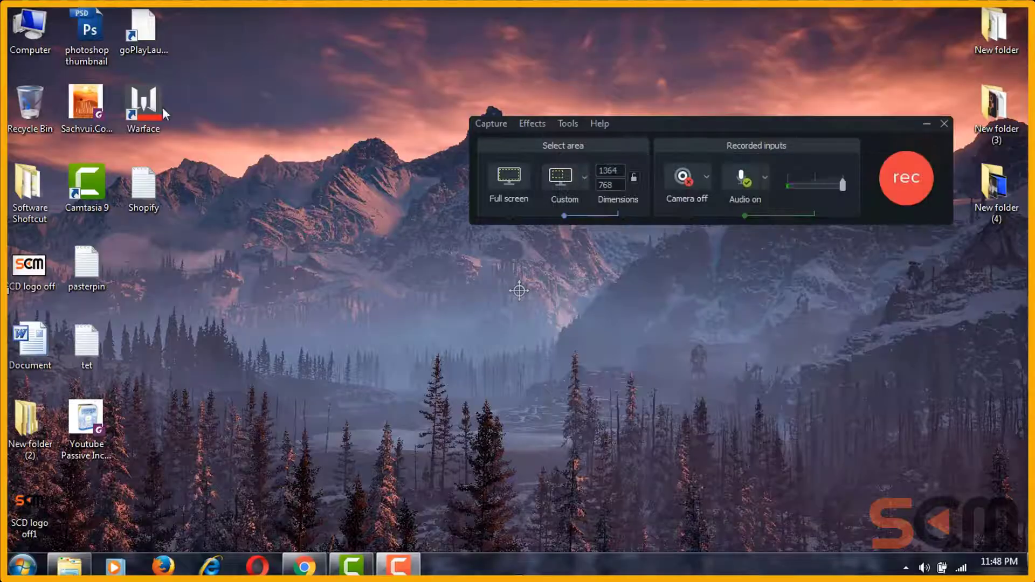
Step: Relaunch Warface from its desktop shortcut, cancelling an accidental icon move
double_click(129, 105)
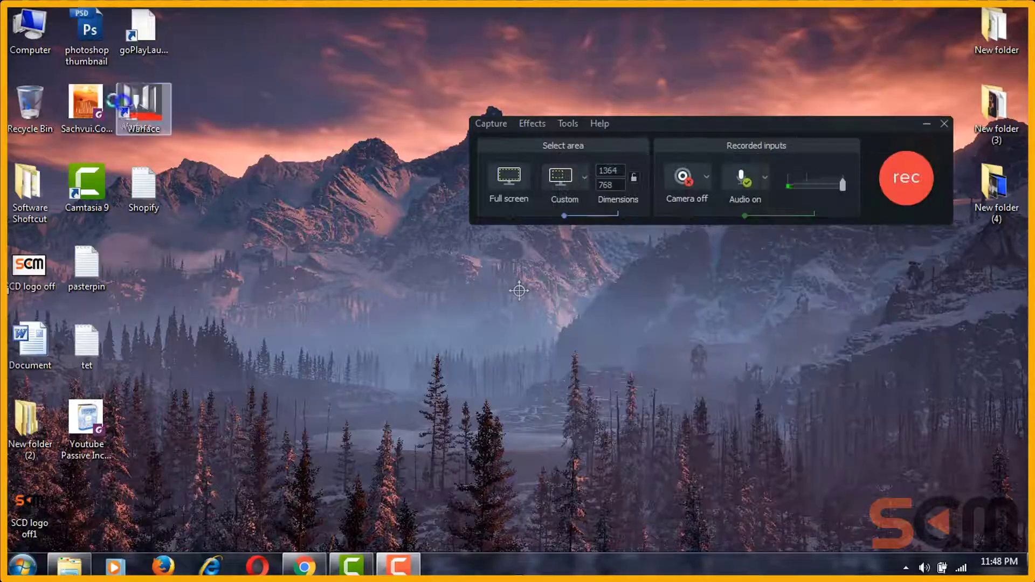
drag(122, 102, 126, 103)
key(Escape)
click(139, 108)
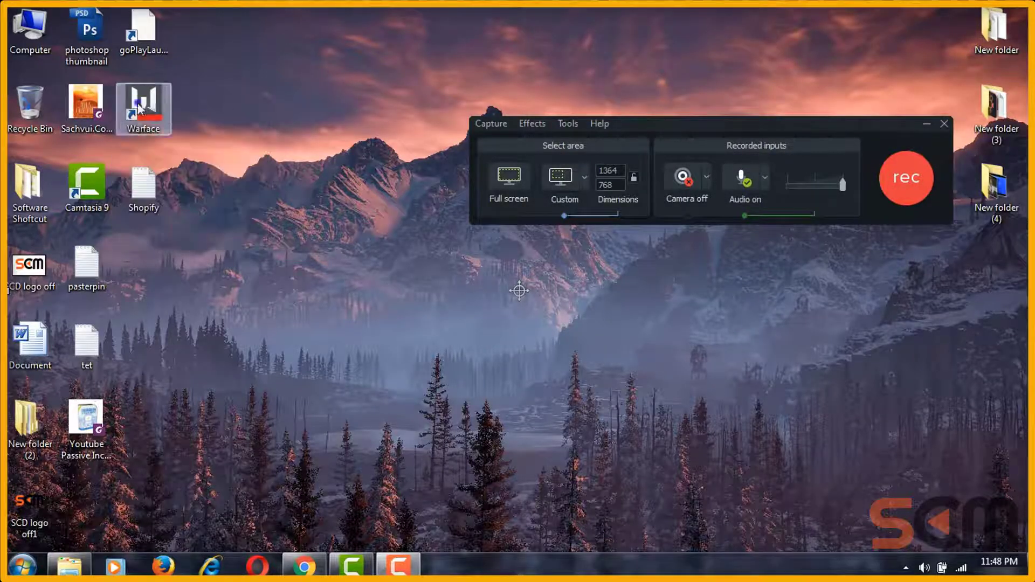
double_click(140, 108)
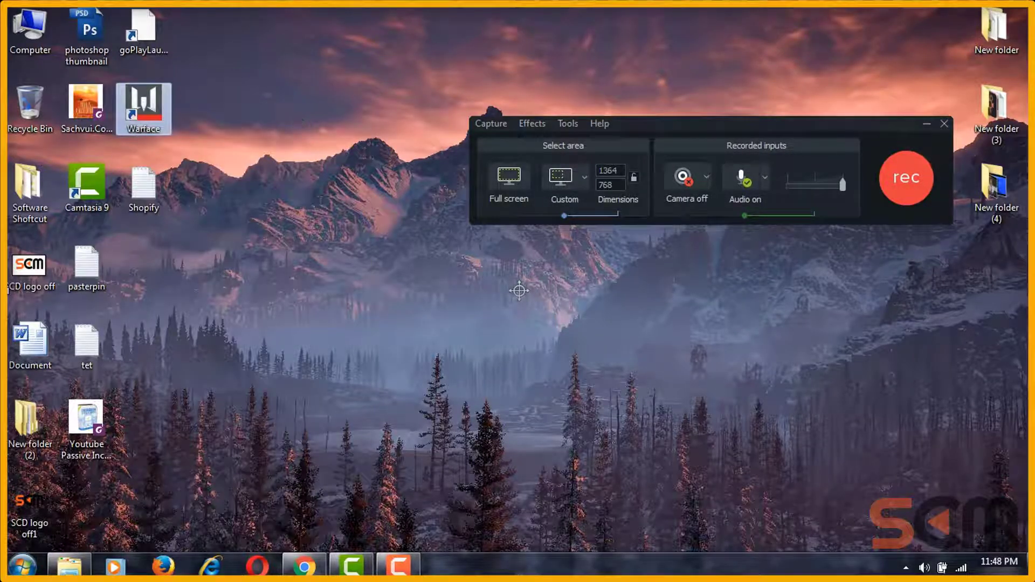
Step: Draw a 903×580 custom capture region and move it to the upper middle of the screen
drag(297, 115, 356, 146)
drag(464, 291, 346, 173)
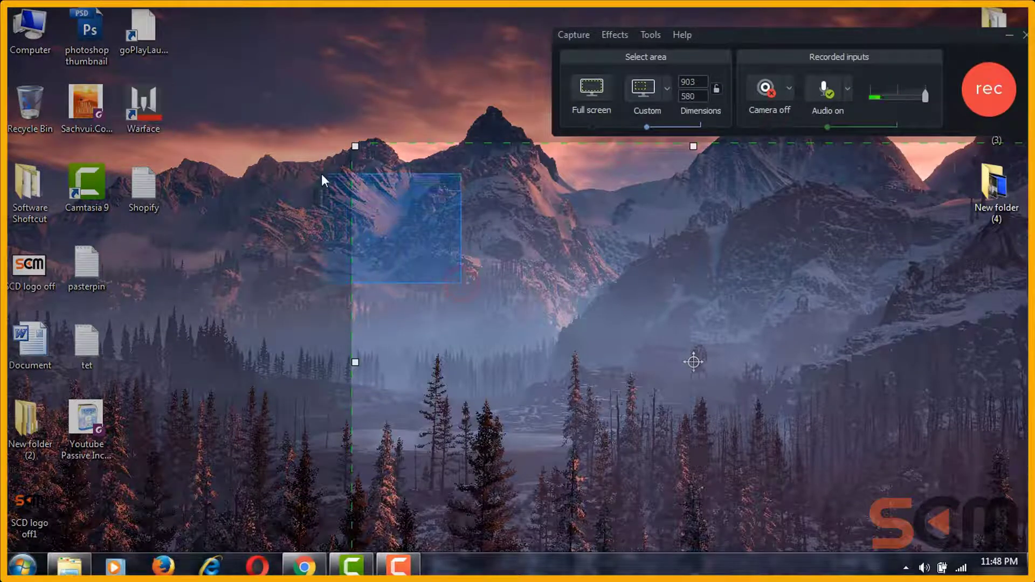
drag(694, 362, 547, 220)
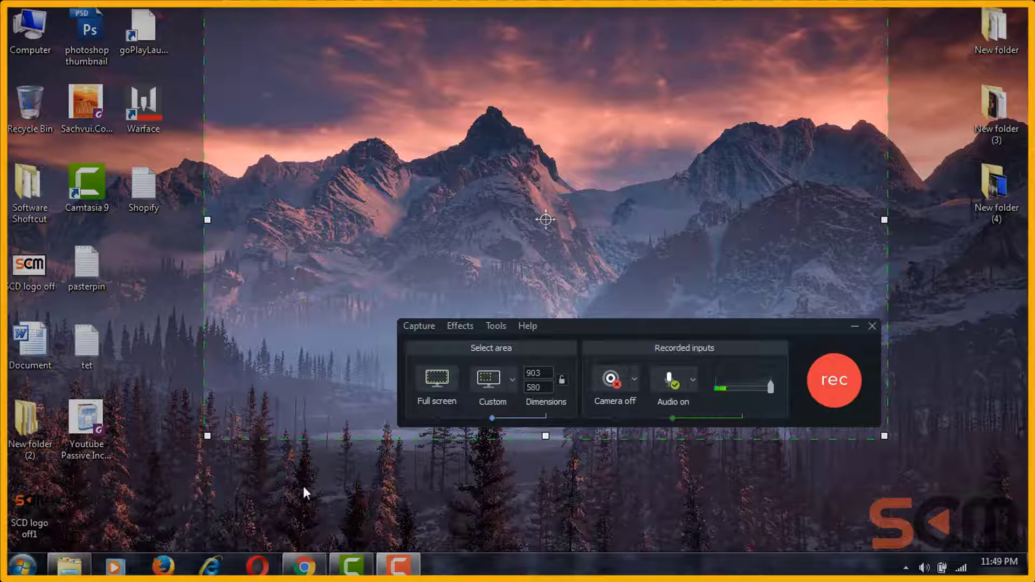
drag(557, 236, 579, 258)
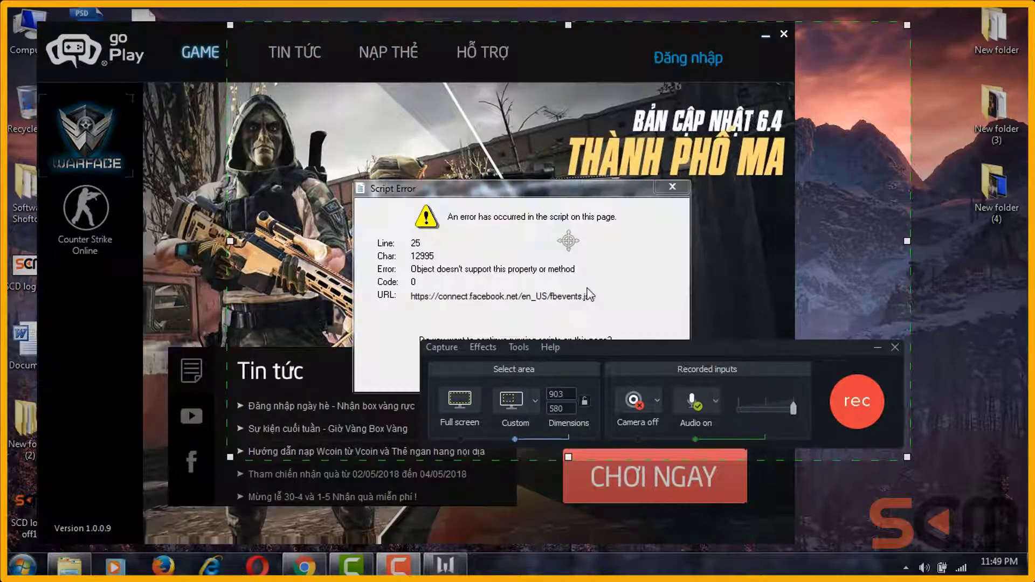
Step: Decline the Script Error prompt and open the Đăng nhập sign-in panel
click(857, 397)
click(529, 368)
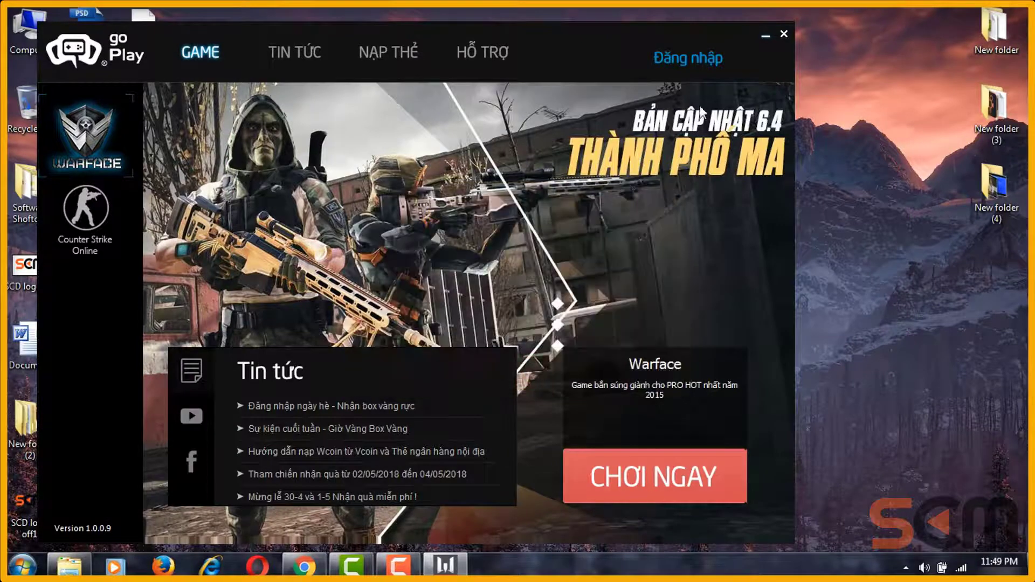
click(688, 58)
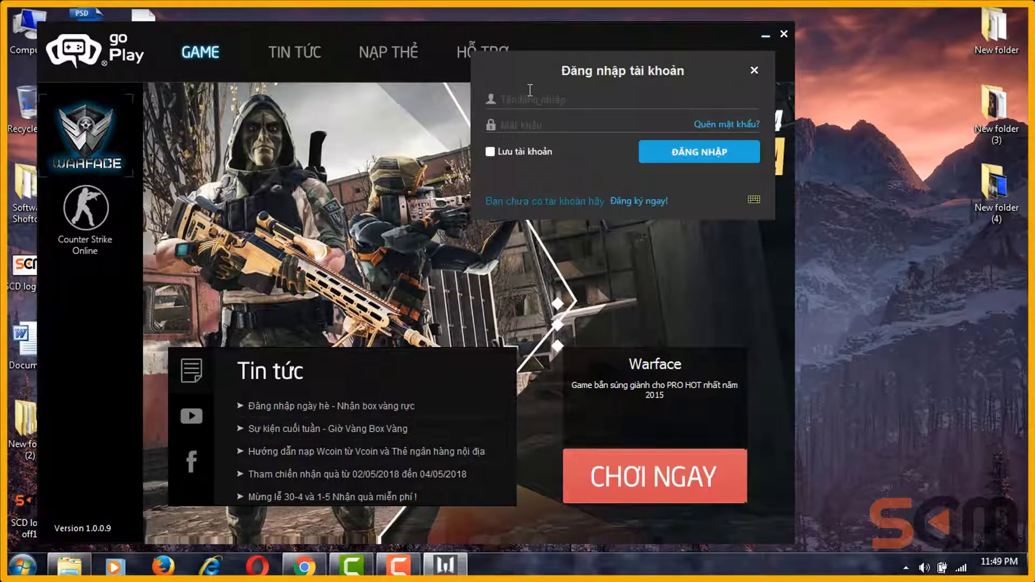
Step: Sign in with the account username and password, start Warface with CHƠI NGAY, and close the launcher
click(529, 97)
text(megazone)
key(Tab)
text(123)
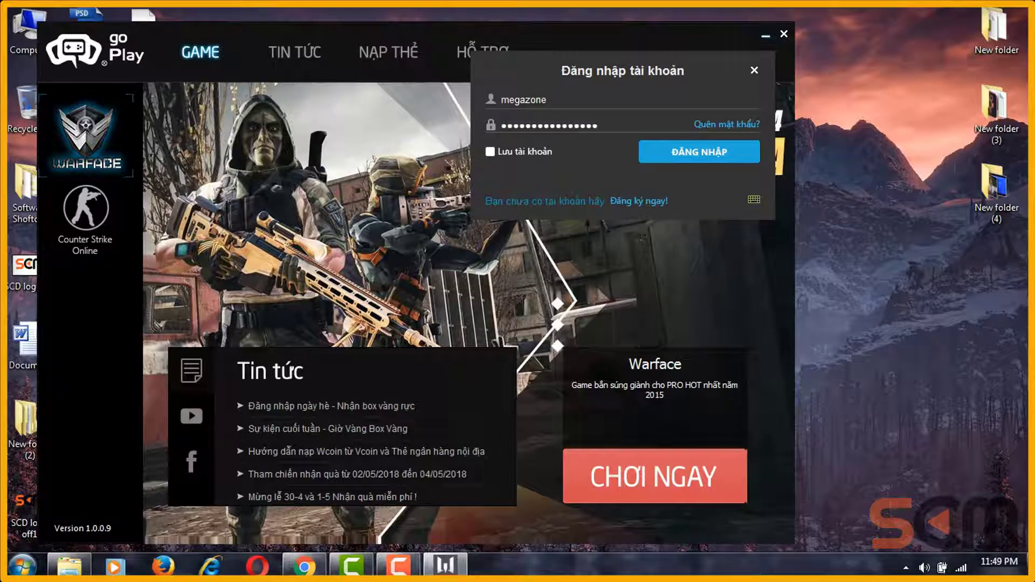
key(Return)
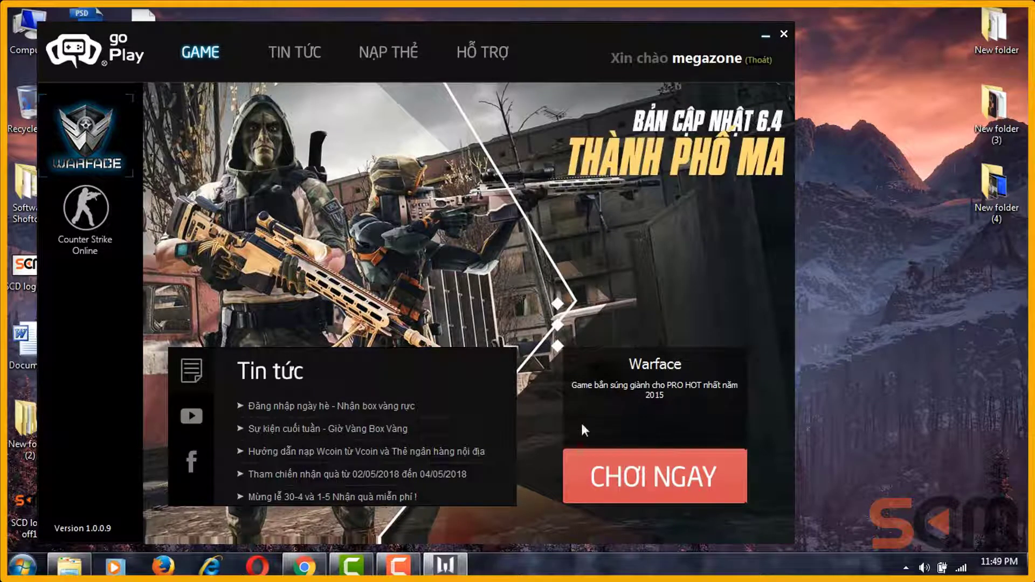
click(630, 492)
click(785, 33)
Step: Restore Camtasia Recorder from the taskbar and drag the 903×580 capture area onto the Warface window
click(411, 564)
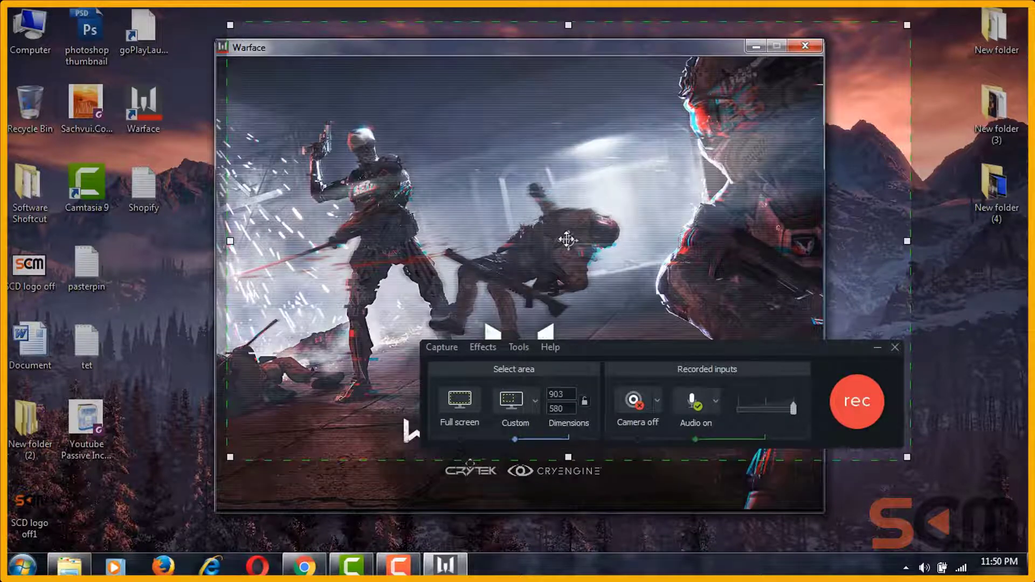
drag(566, 239, 538, 258)
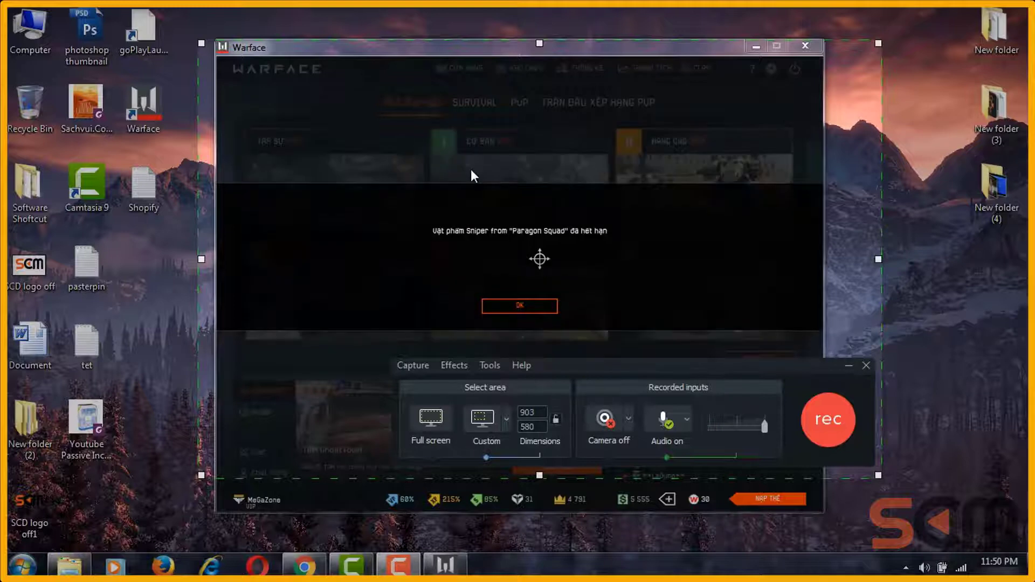
Step: Dismiss the expired Sniper item notice and choose the ATLAS Dragunov as the replacement weapon
click(501, 304)
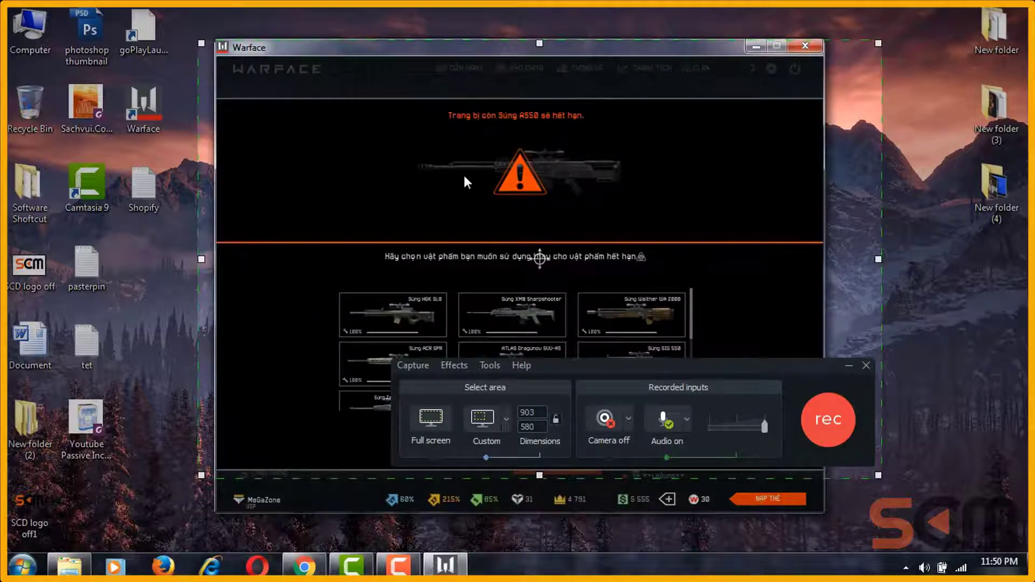
click(704, 374)
drag(706, 378, 785, 518)
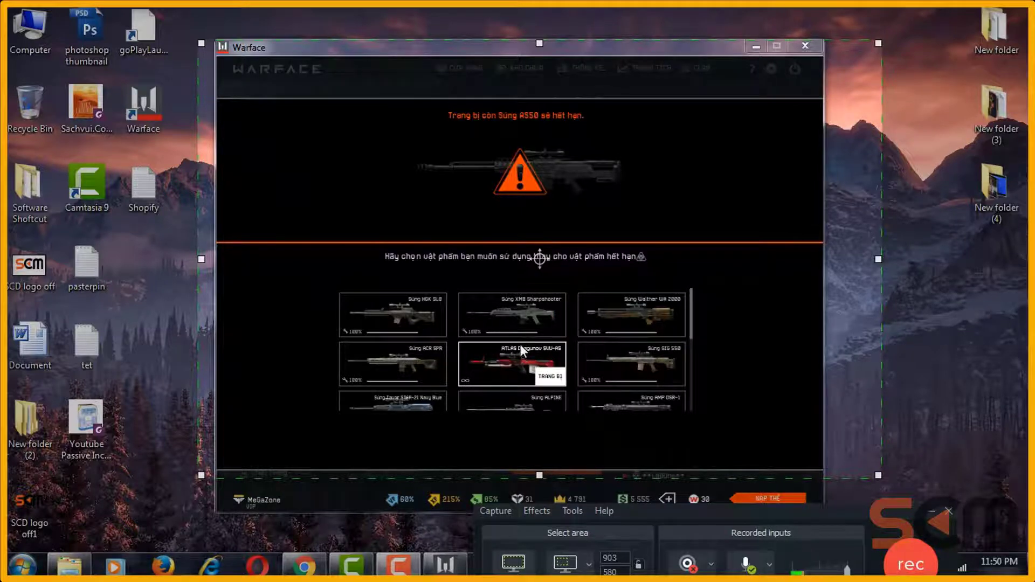
click(484, 364)
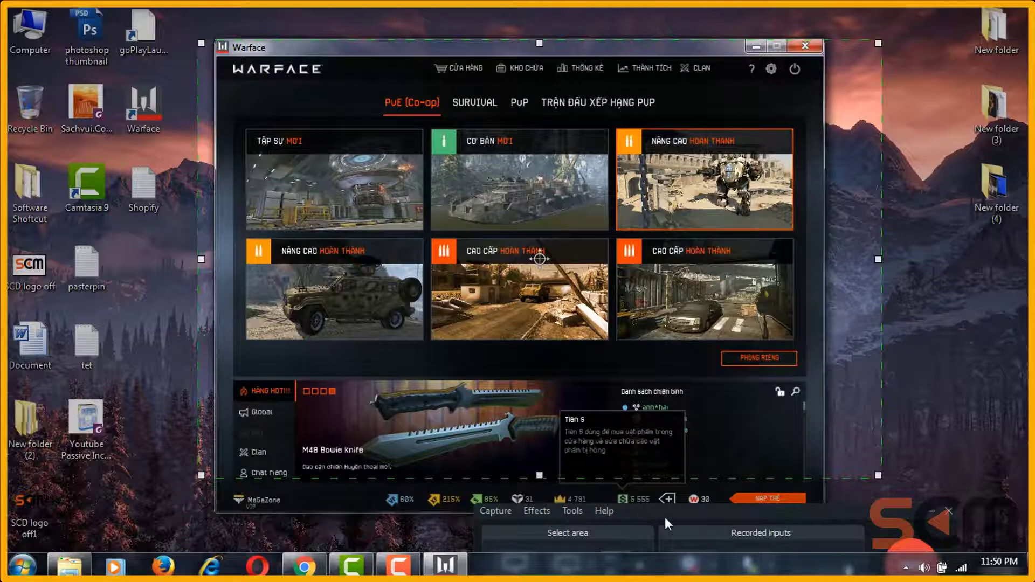
Step: Open and close the add-teammate search in the PvE lobby, keeping the recorder toolbar in view
mouse_move(262, 504)
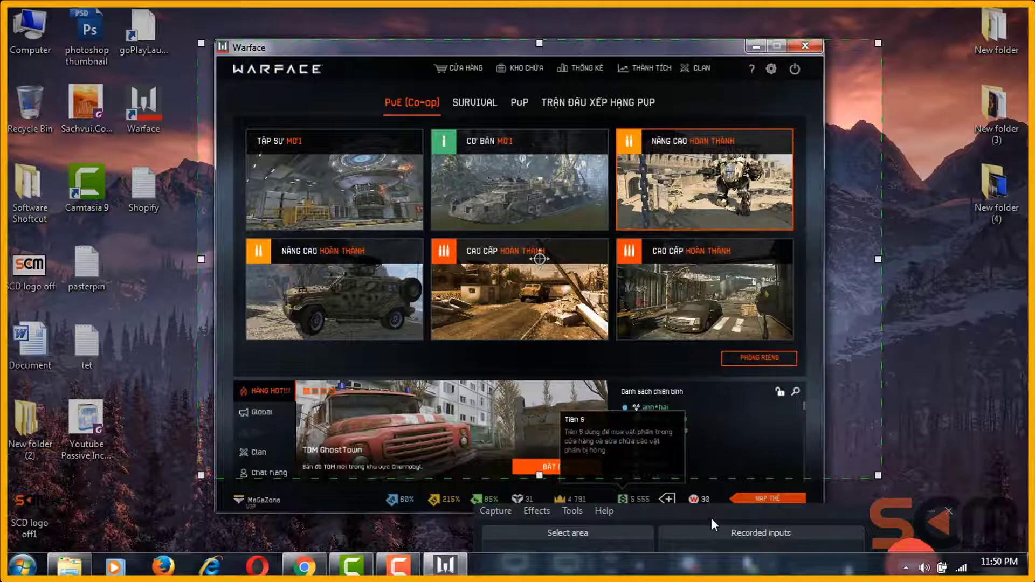
drag(710, 519, 739, 516)
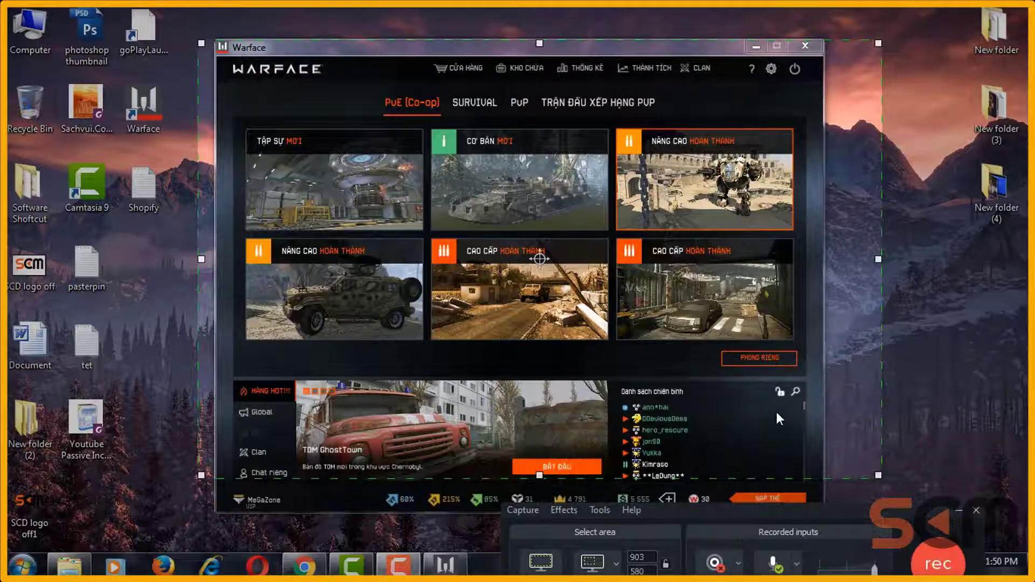
click(797, 393)
click(797, 393)
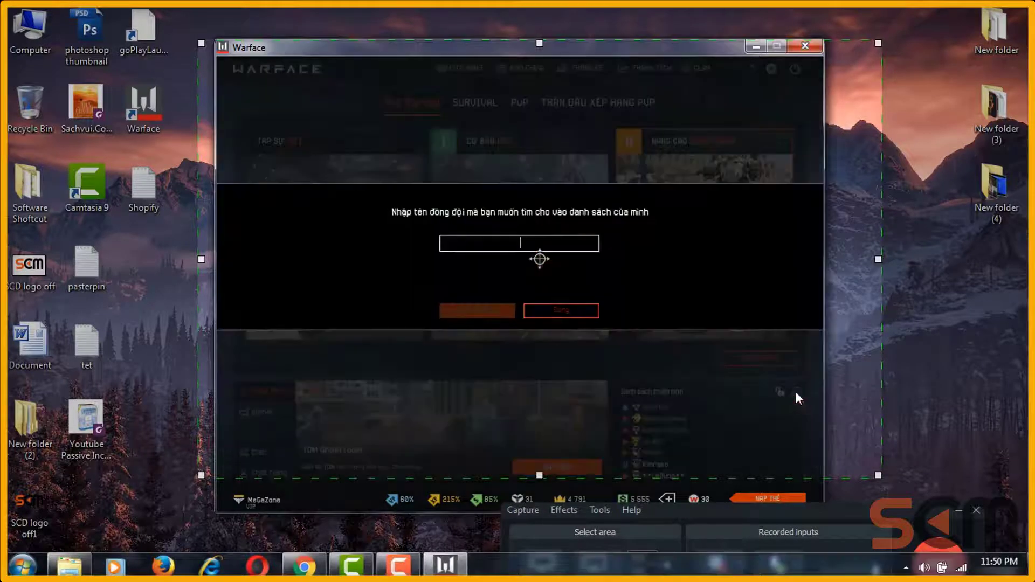
click(571, 314)
drag(755, 515, 944, 290)
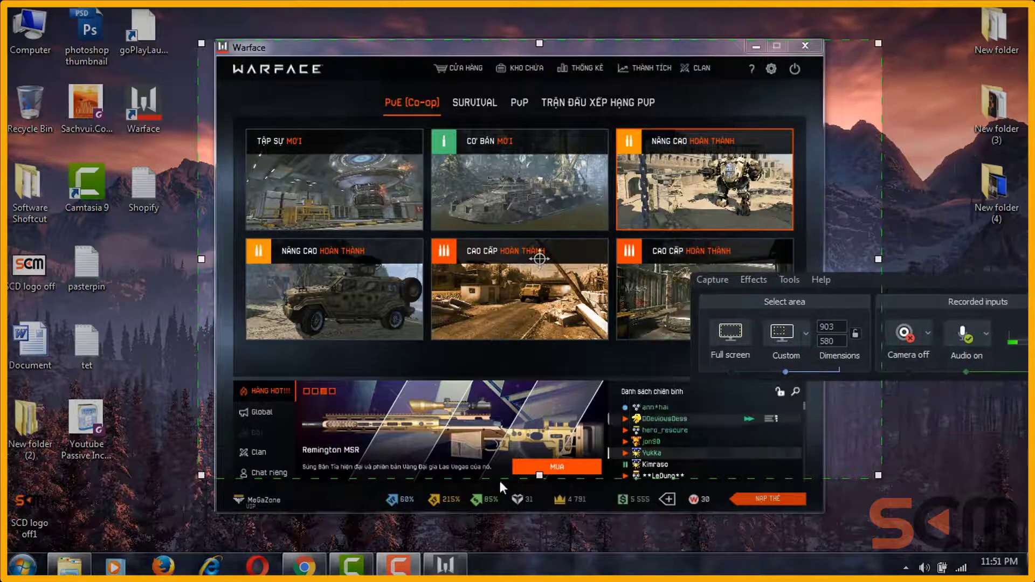
Step: Resize the capture area to 809×627 around Warface and move the recorder toolbar over the game
drag(539, 475, 540, 511)
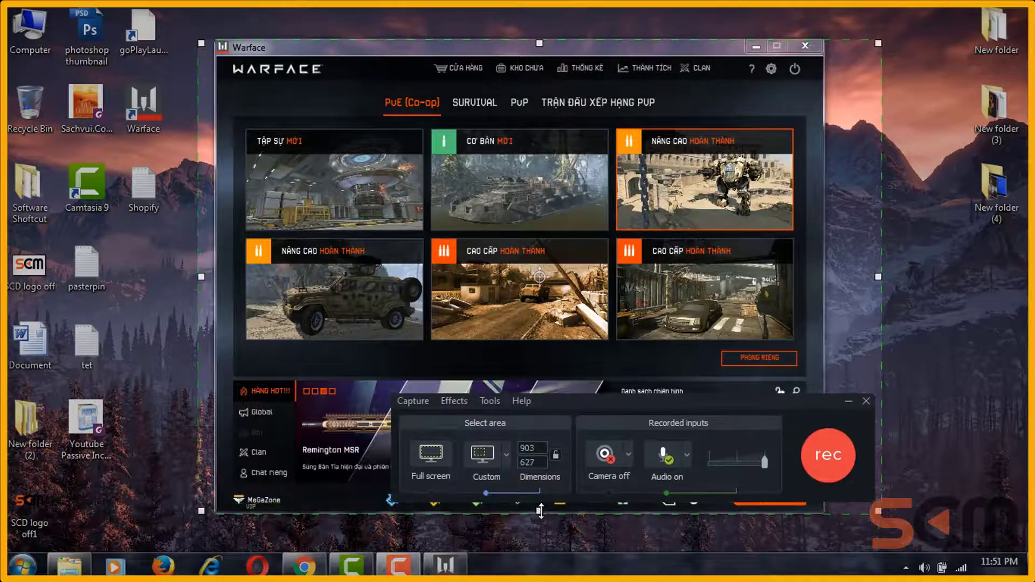
drag(878, 276, 822, 277)
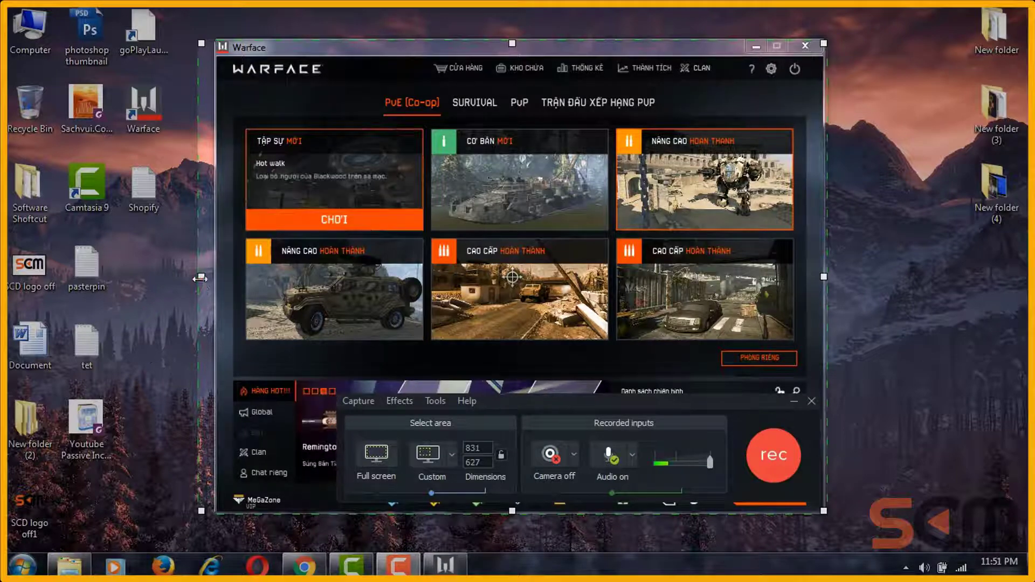
drag(201, 277, 218, 277)
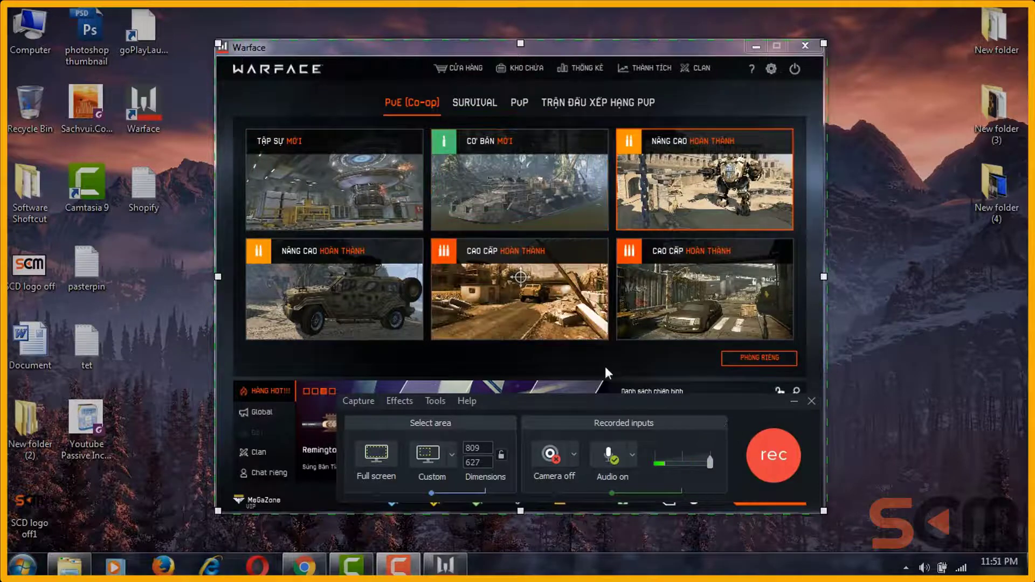
drag(538, 402, 499, 342)
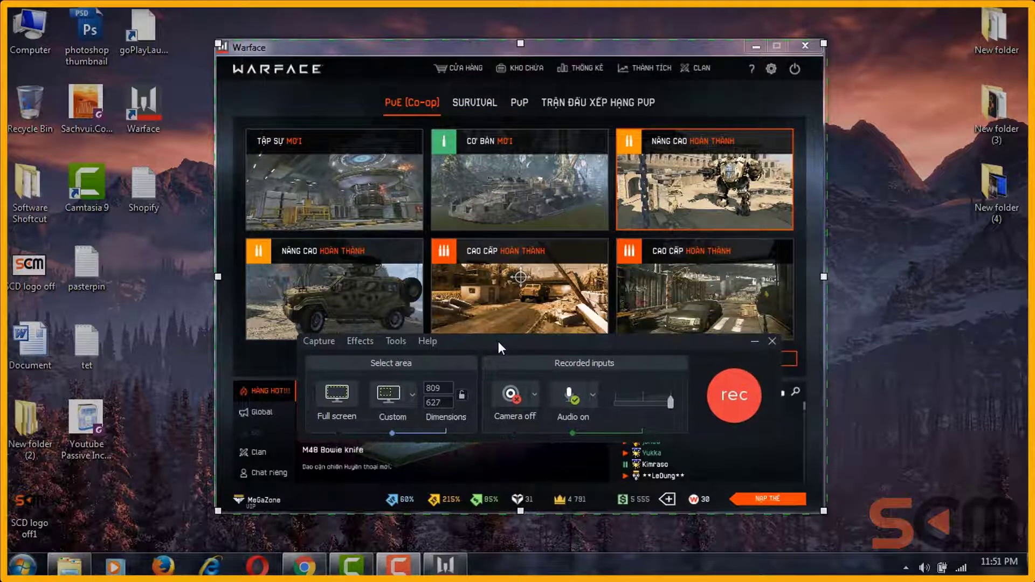
Step: Start recording, then lower Warface's master volume to about a third under Âm Thanh and confirm
click(735, 398)
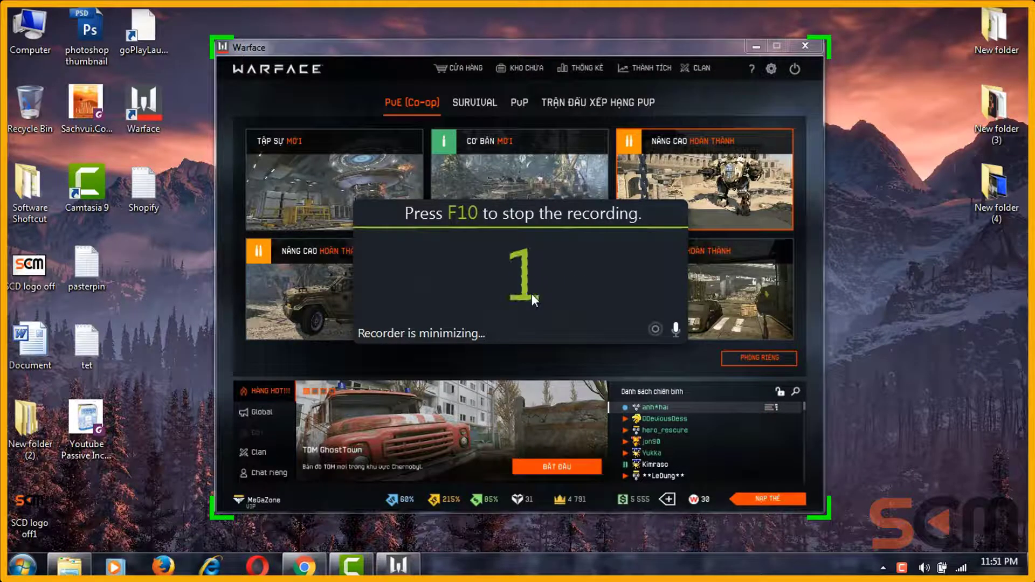
mouse_move(535, 299)
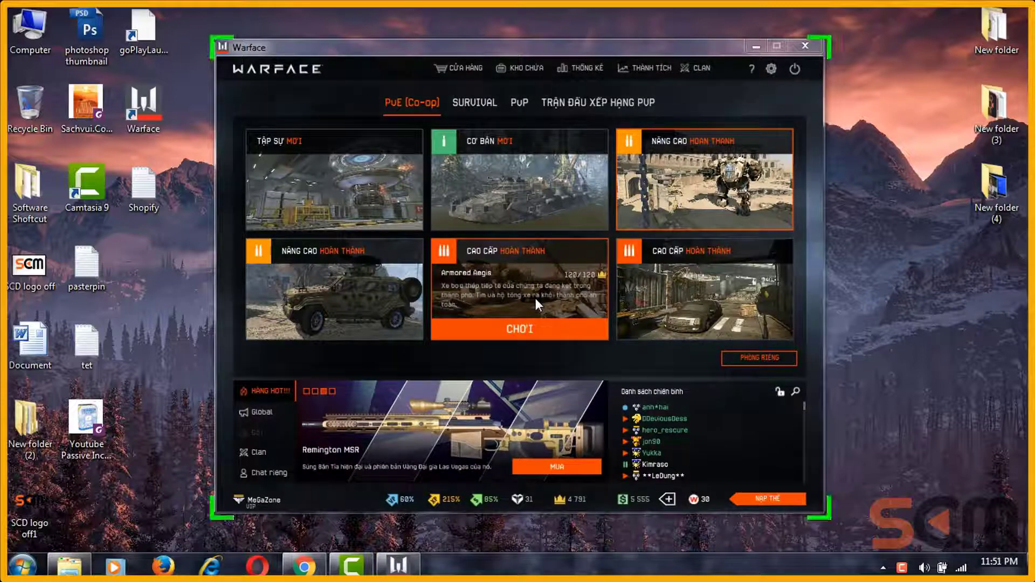
mouse_move(588, 195)
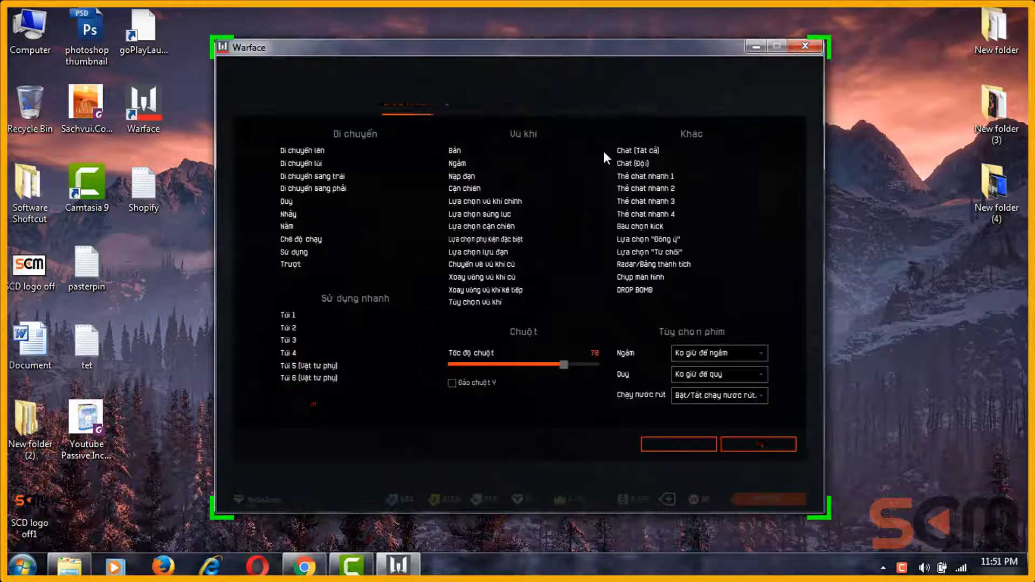
click(570, 101)
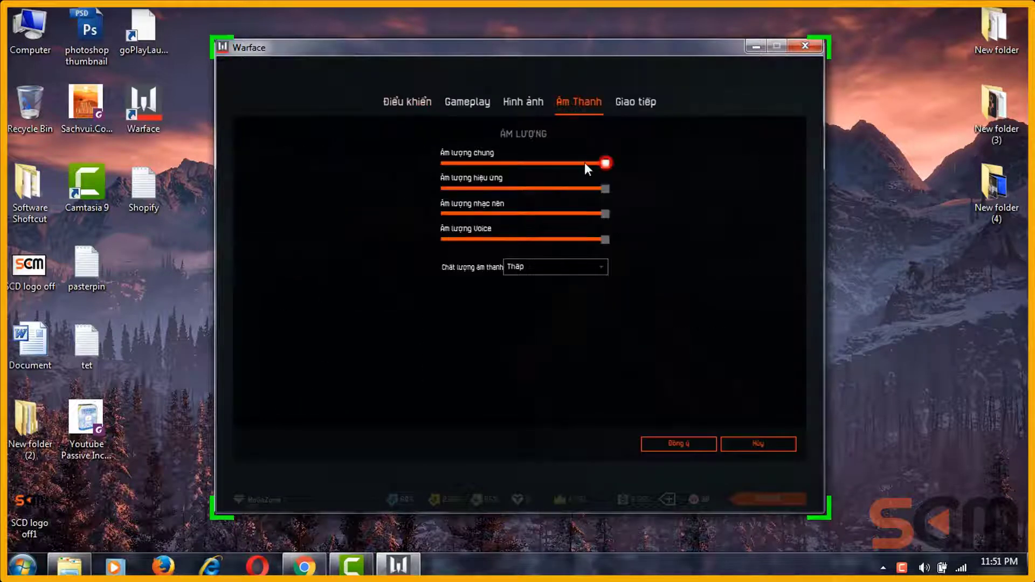
drag(586, 165, 534, 167)
click(665, 445)
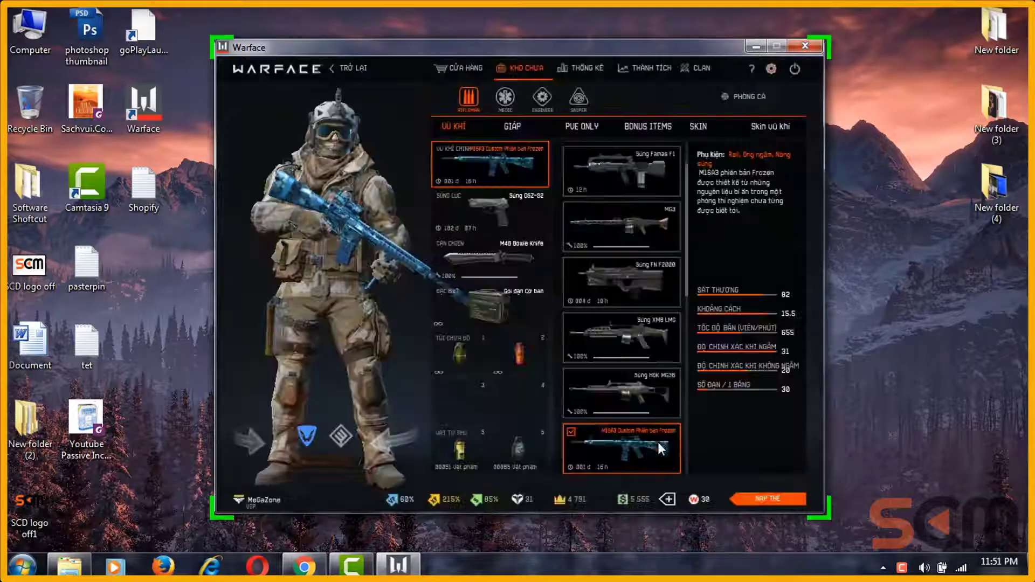
Step: Enter the practice range and empty a magazine into the targets through the scope
click(736, 98)
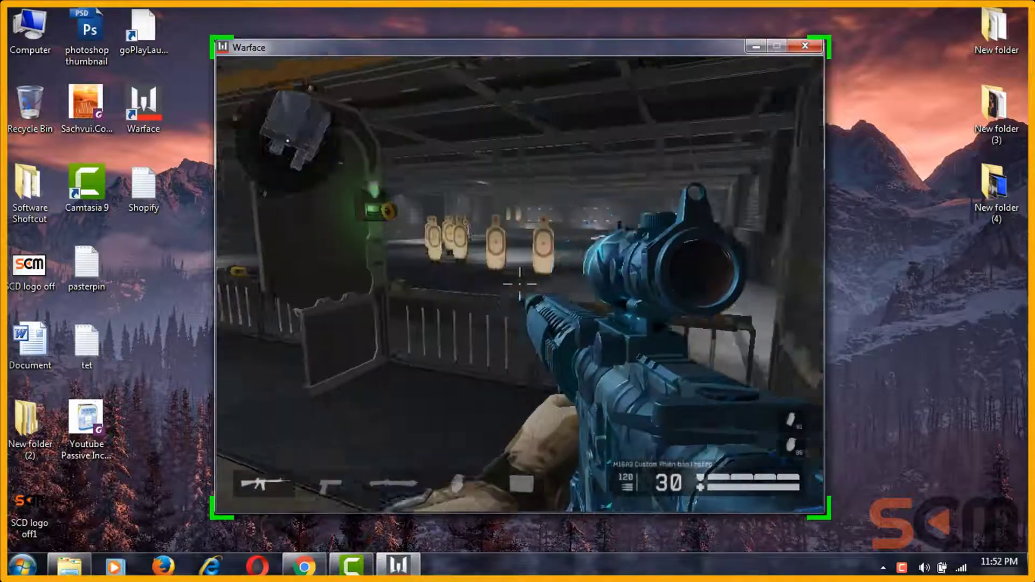
right_click(519, 284)
click(520, 284)
click(519, 284)
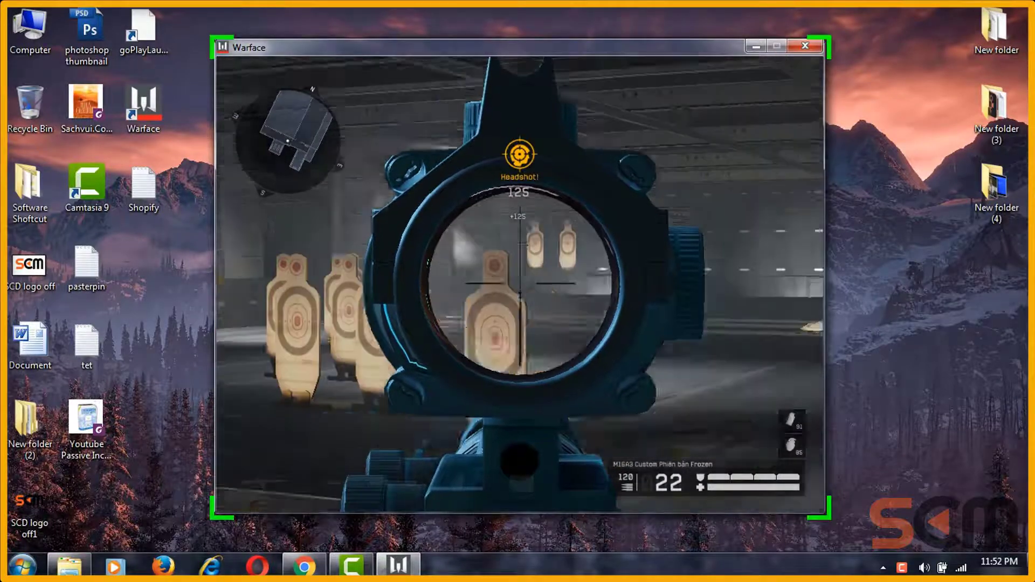
click(520, 285)
click(520, 284)
click(520, 284)
click(520, 284)
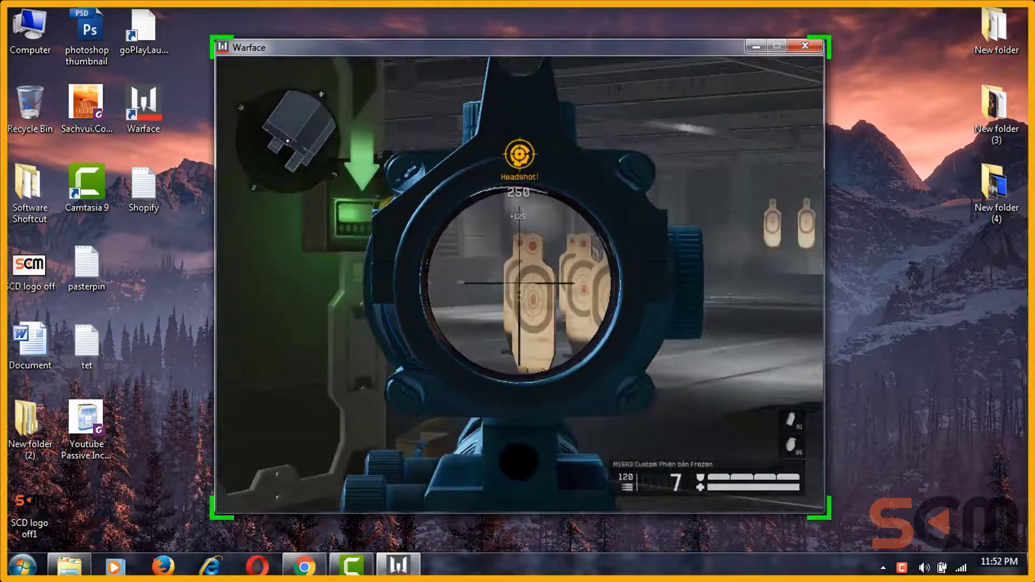
click(519, 284)
click(520, 284)
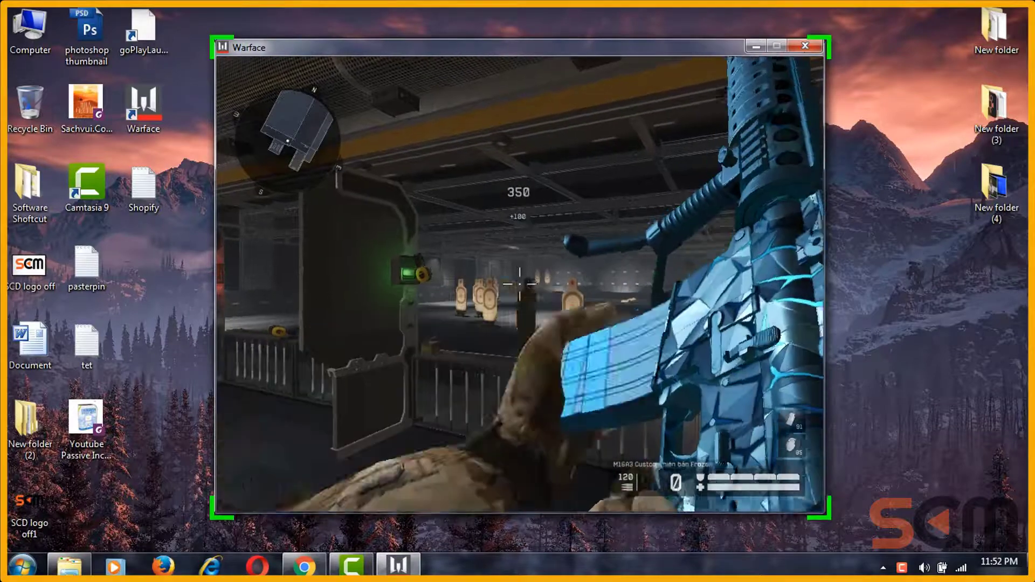
Step: Keep scoping and firing at the targets for headshots until the ammo reads 10
right_click(519, 284)
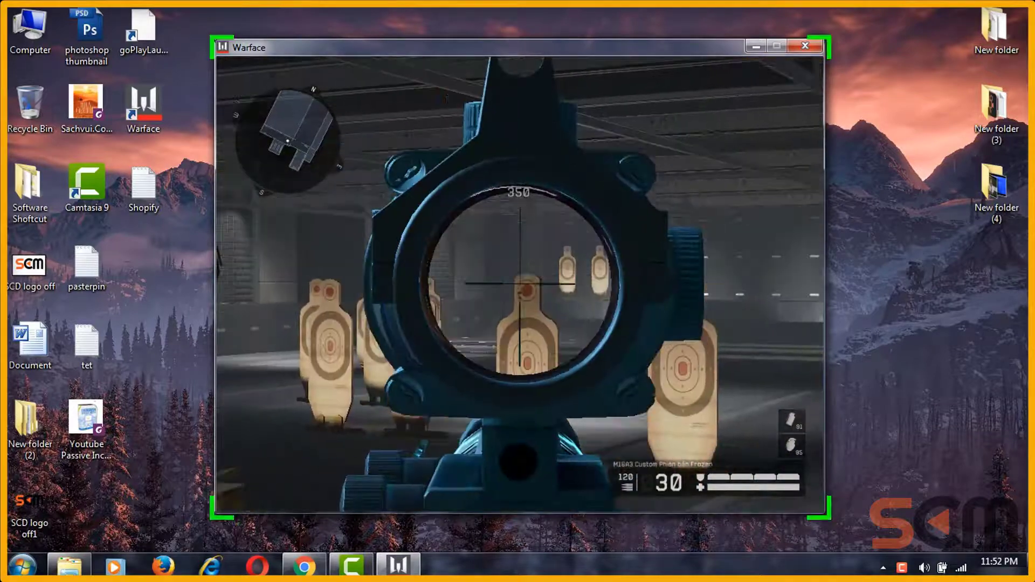
click(519, 284)
click(520, 284)
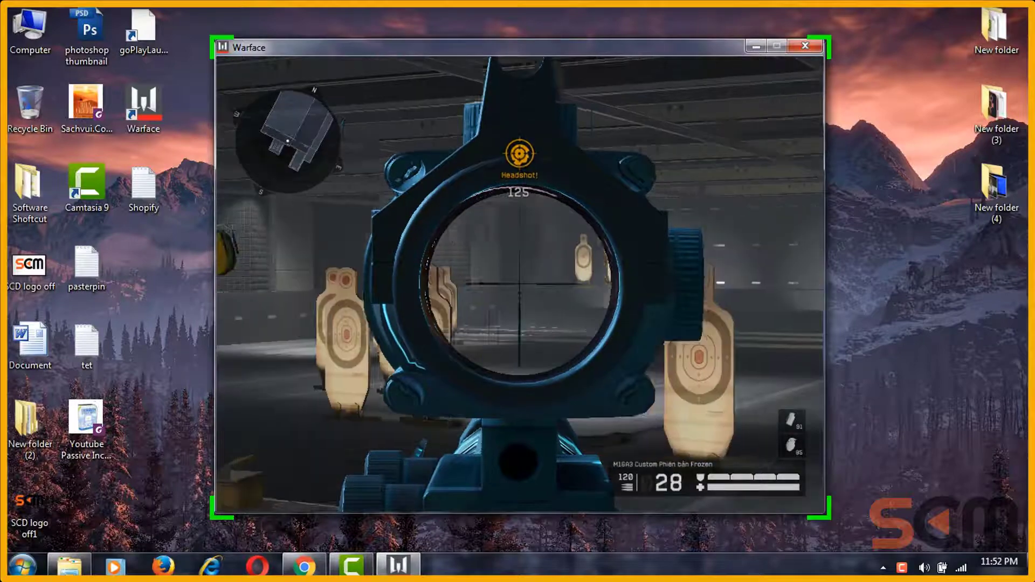
right_click(520, 284)
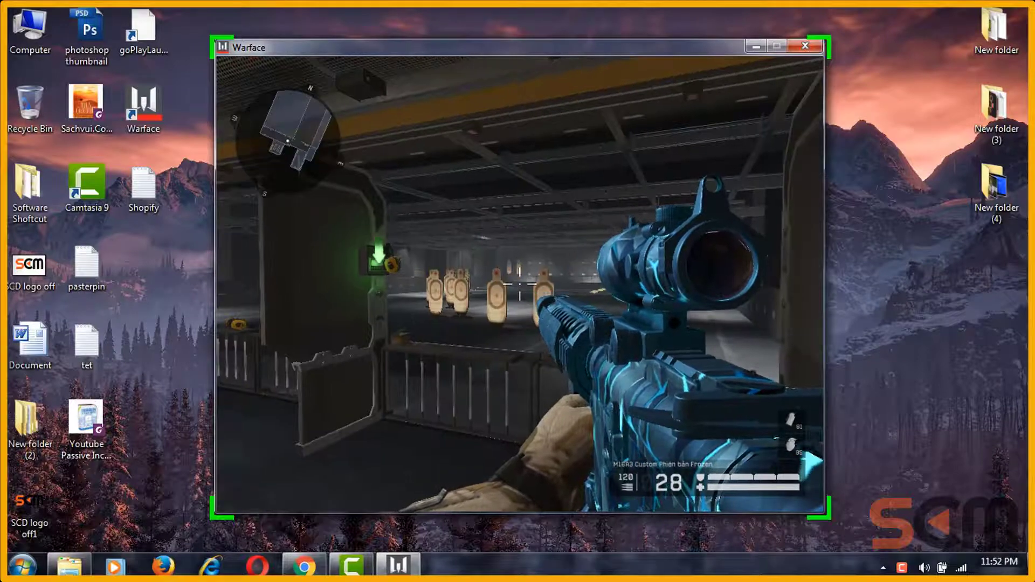
right_click(519, 284)
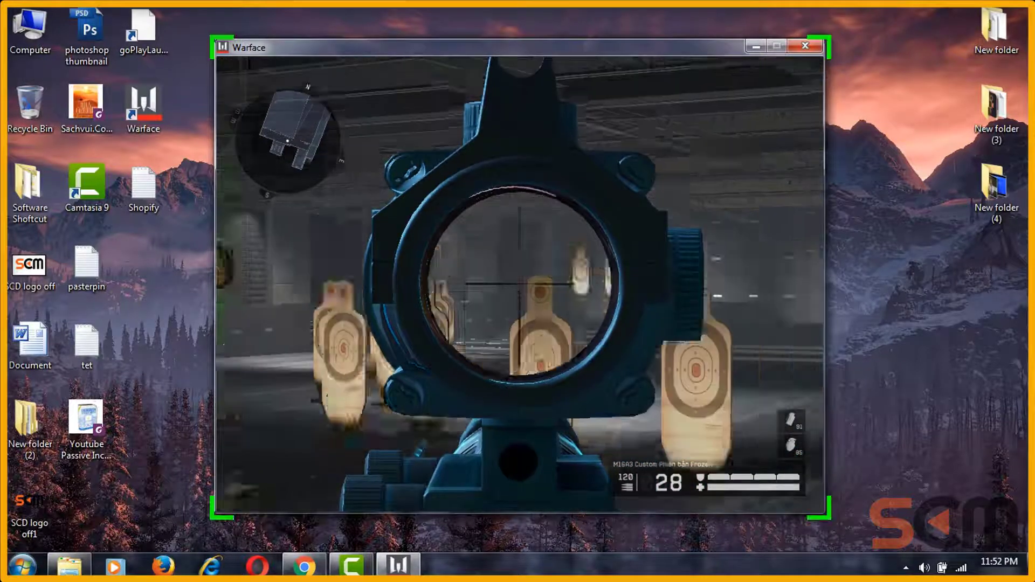
right_click(519, 284)
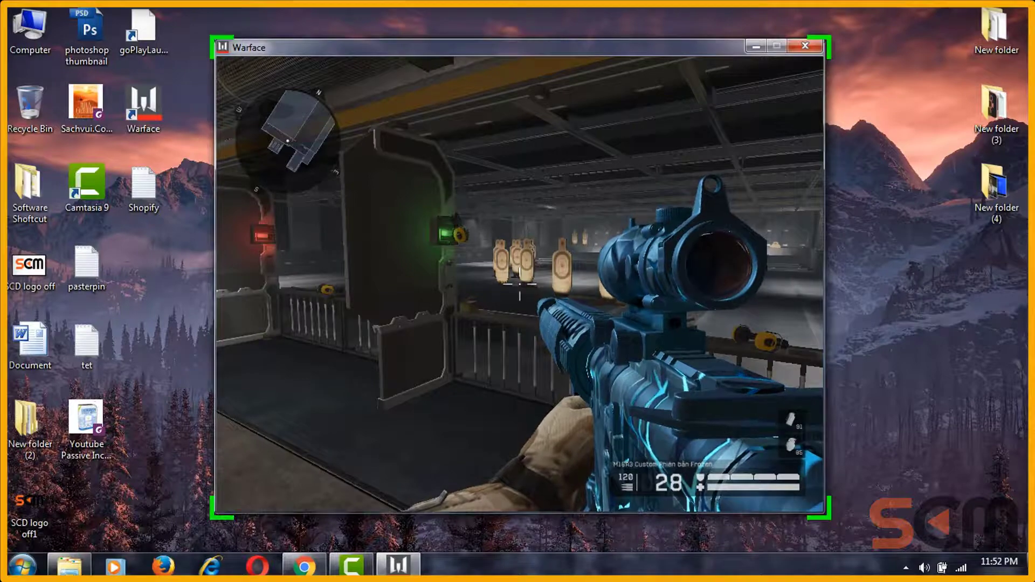
right_click(519, 283)
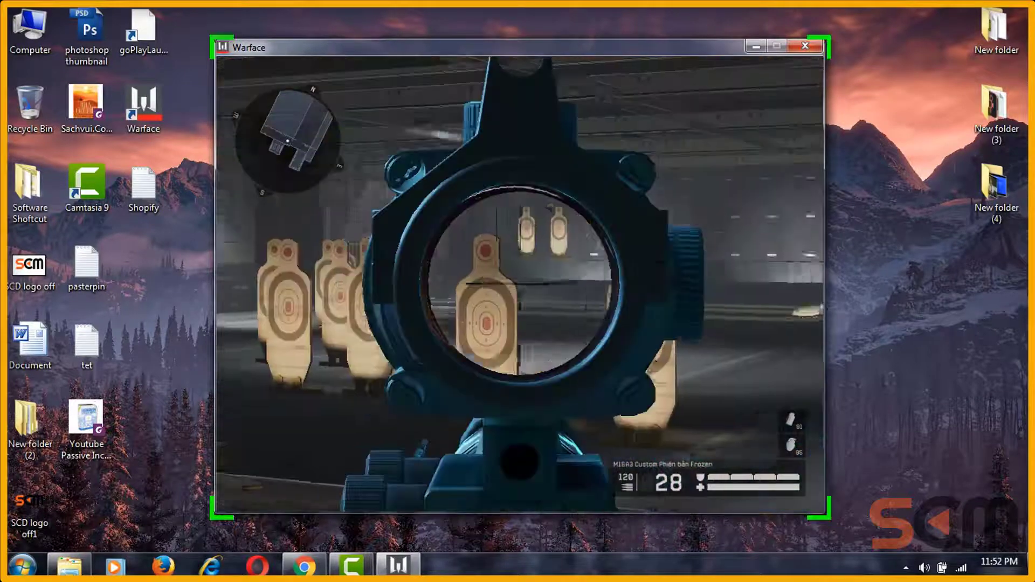
right_click(519, 283)
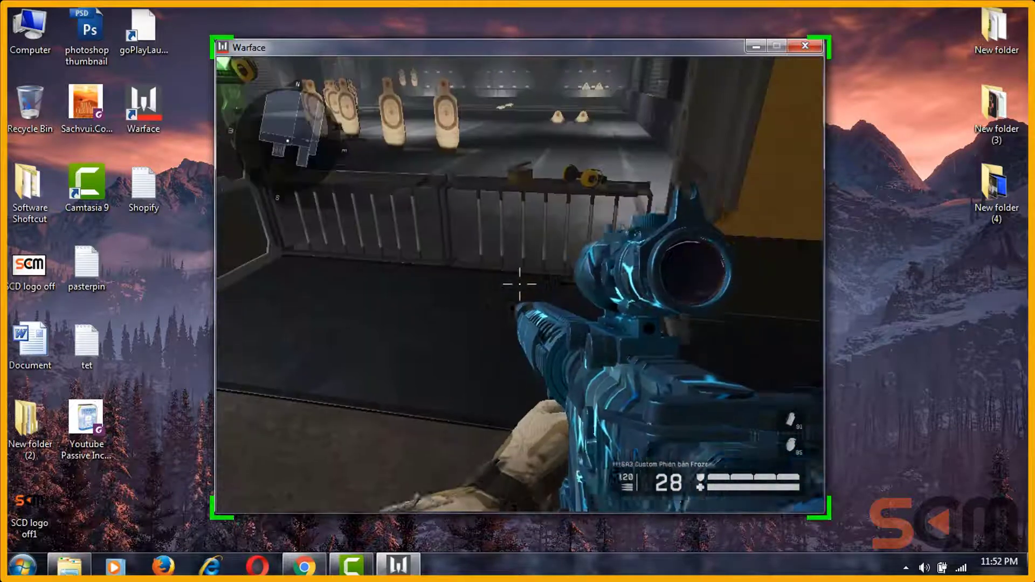
drag(519, 283, 519, 283)
right_click(519, 283)
click(519, 283)
right_click(519, 283)
click(519, 283)
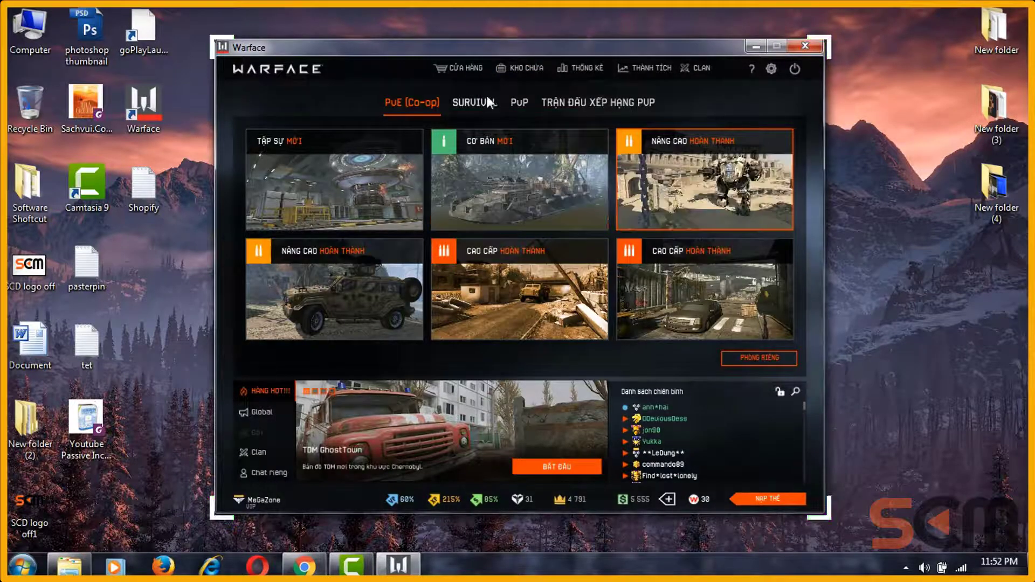
Step: Browse the Survival mission cards in the Warface lobby
click(469, 105)
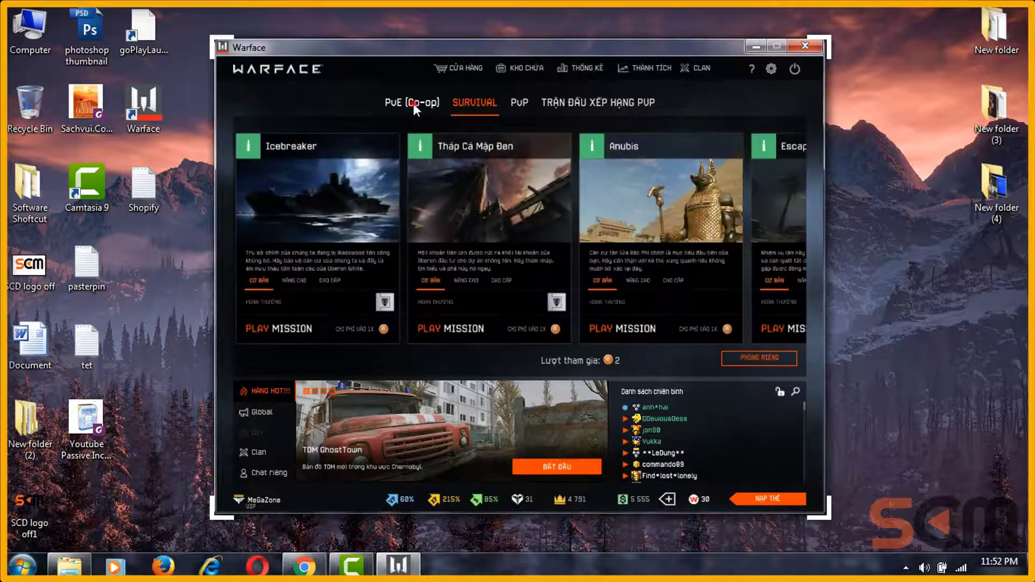
click(413, 102)
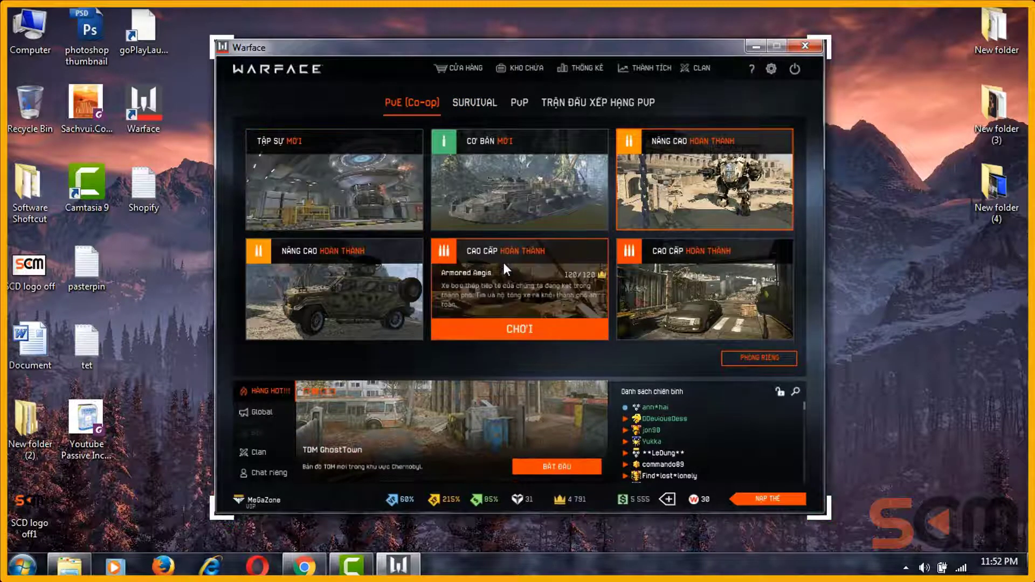
mouse_move(556, 249)
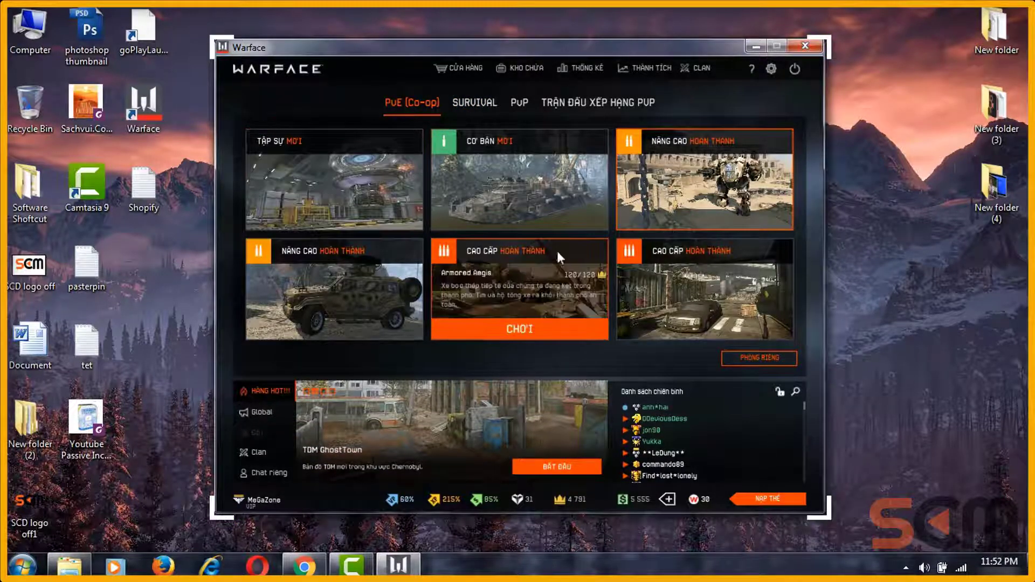
click(470, 104)
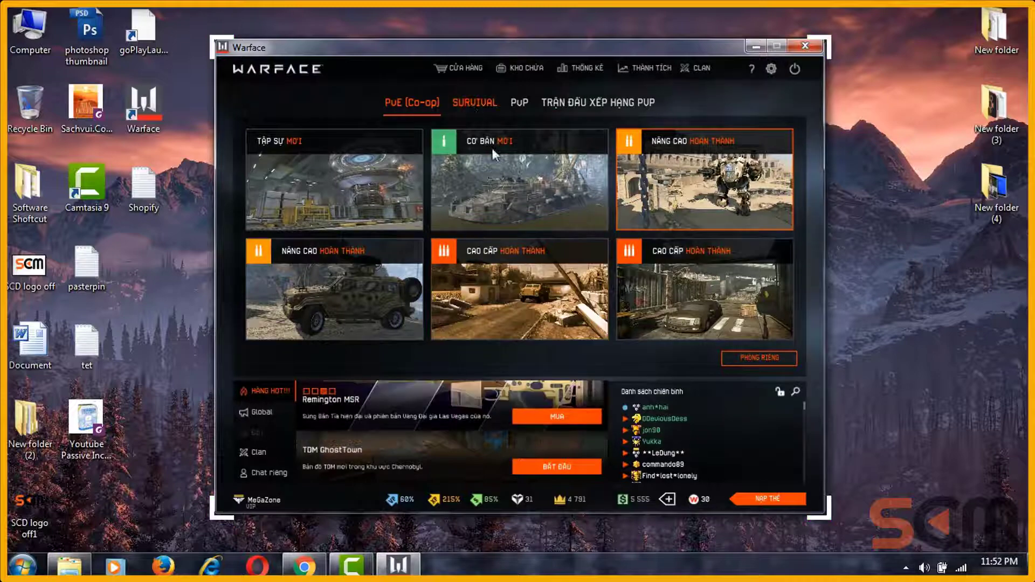
scroll(778, 235, down, 5)
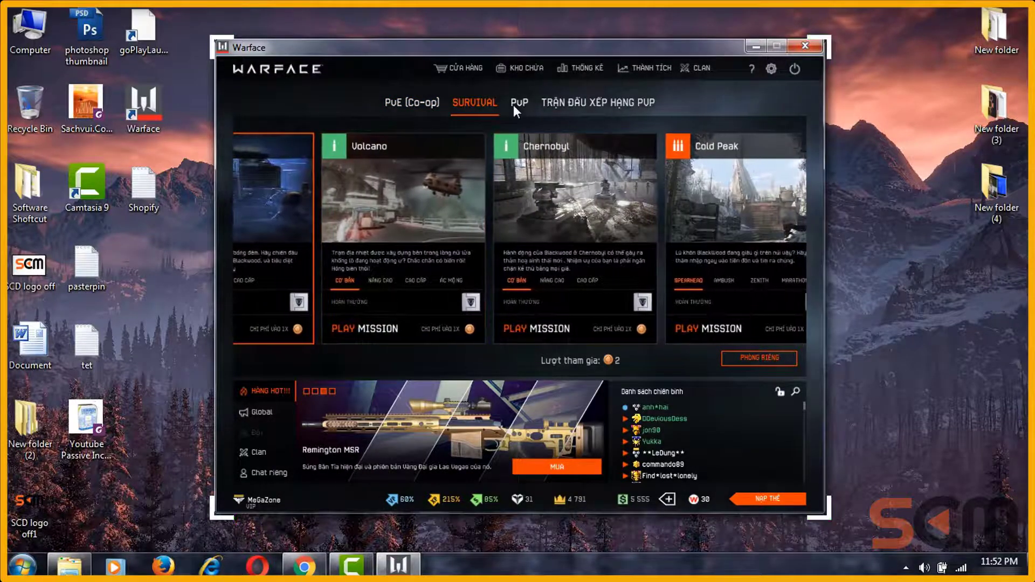
Step: Check the PvP section's channels and room list, then return to the PvE (Co-op) missions
click(525, 101)
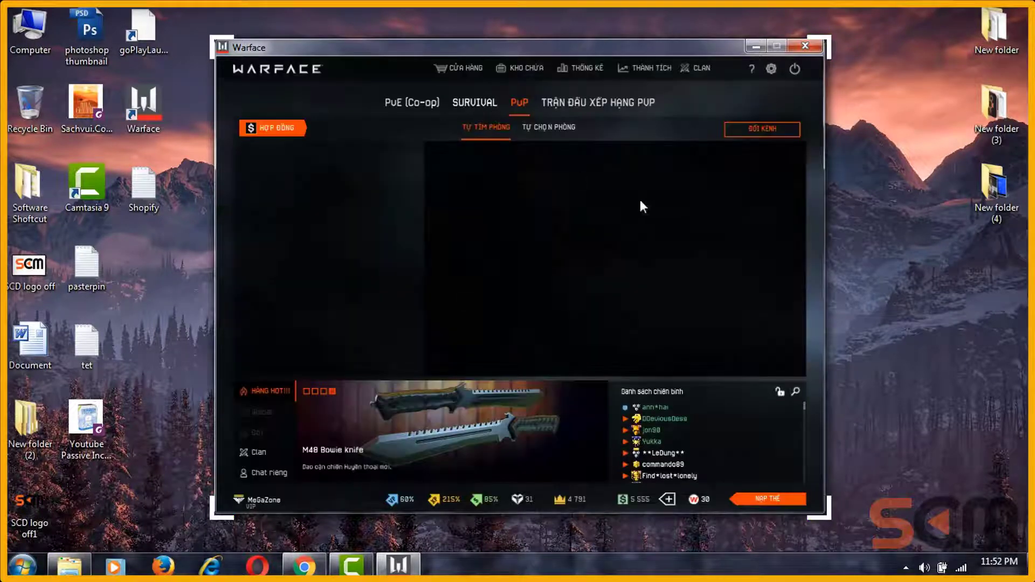
click(761, 129)
click(460, 355)
click(559, 128)
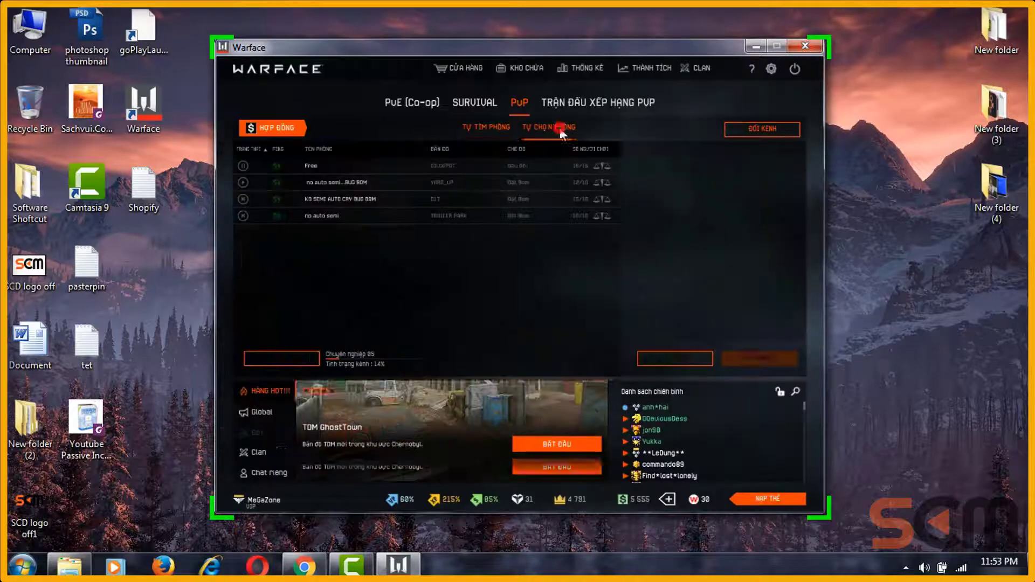
click(428, 105)
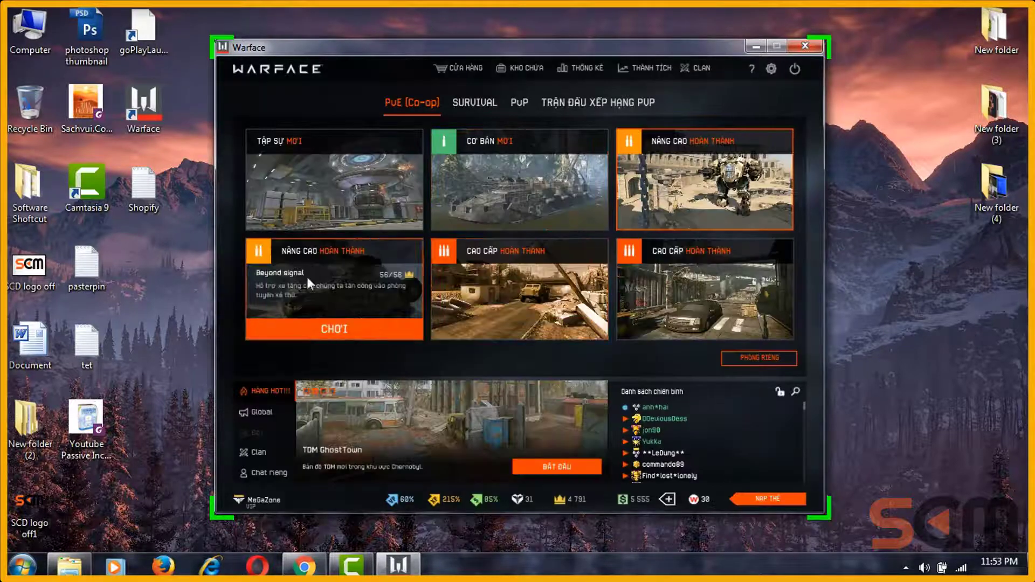
mouse_move(464, 130)
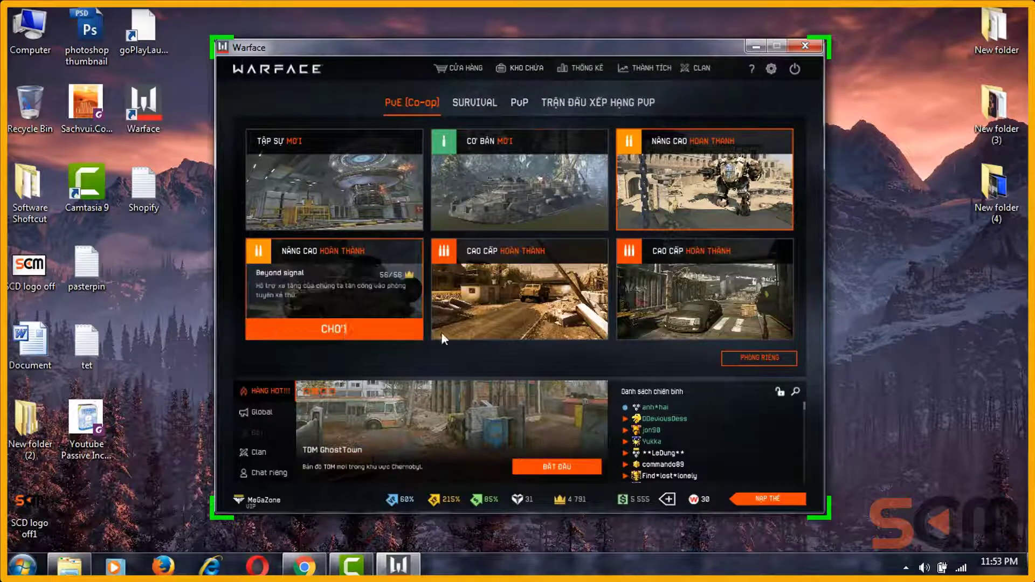
mouse_move(565, 238)
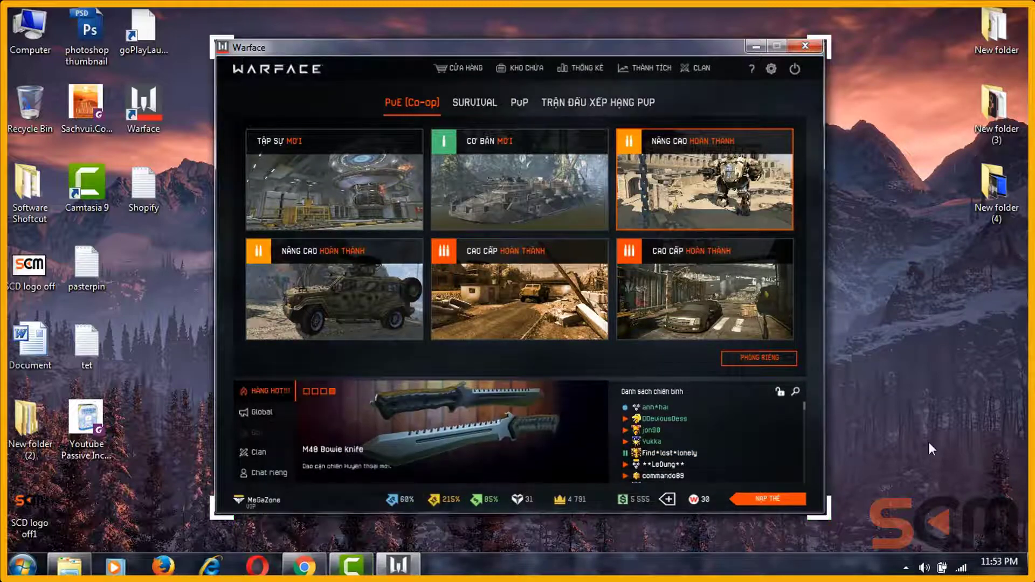
Step: Reopen the Camtasia Recorder controls from the tray and move them to the lower right
click(908, 566)
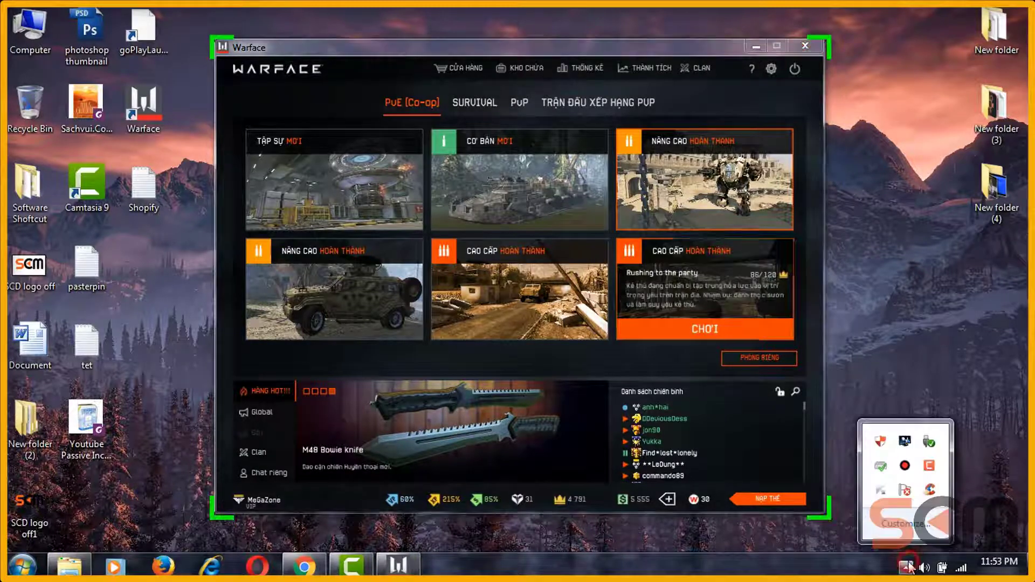
click(930, 466)
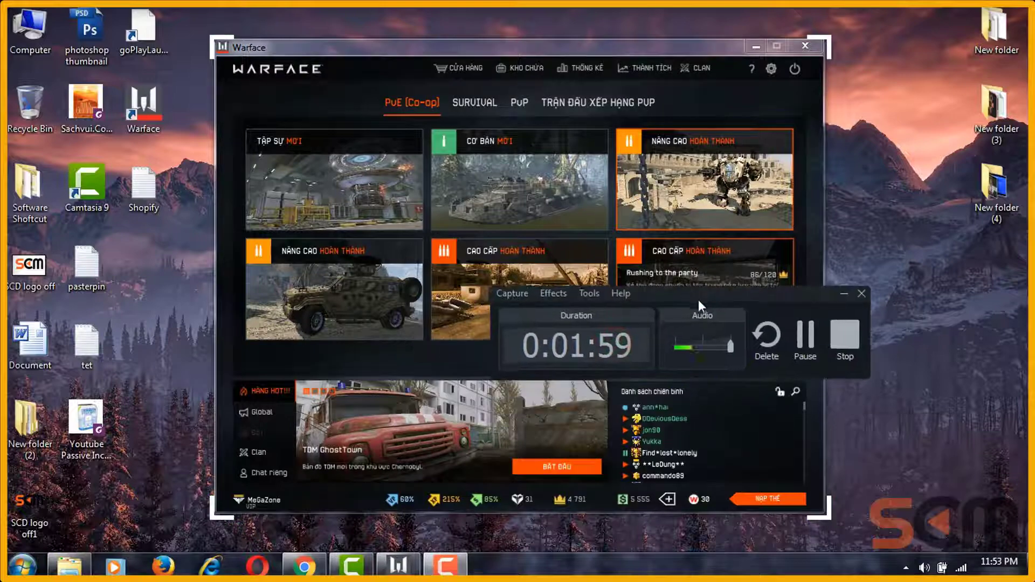
drag(697, 299, 695, 326)
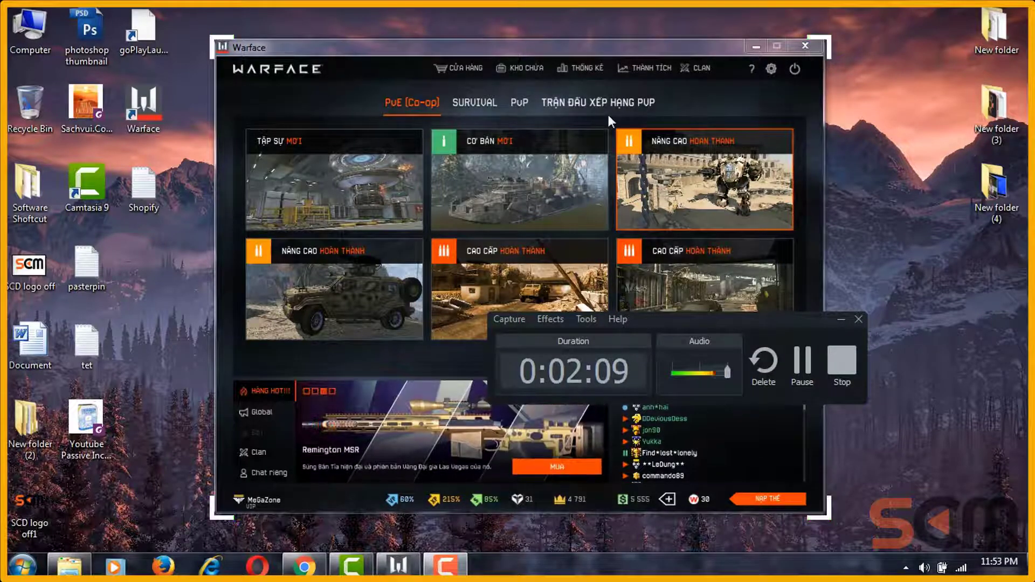
Step: Stop the recording, preview it around 20 seconds, and scale the clip to fit the canvas
click(838, 362)
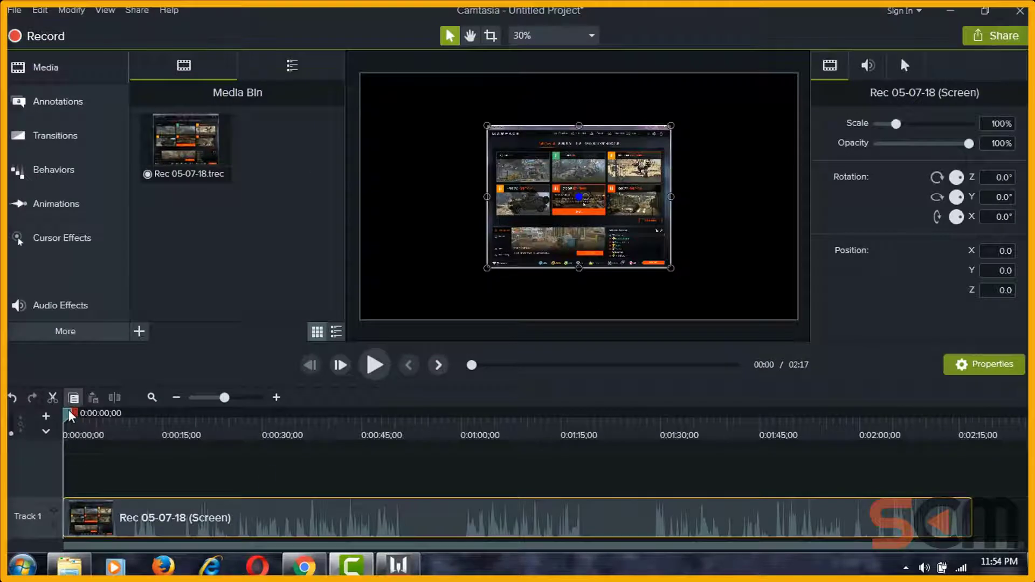
mouse_move(70, 413)
mouse_down()
mouse_move(199, 413)
mouse_move(68, 413)
mouse_up()
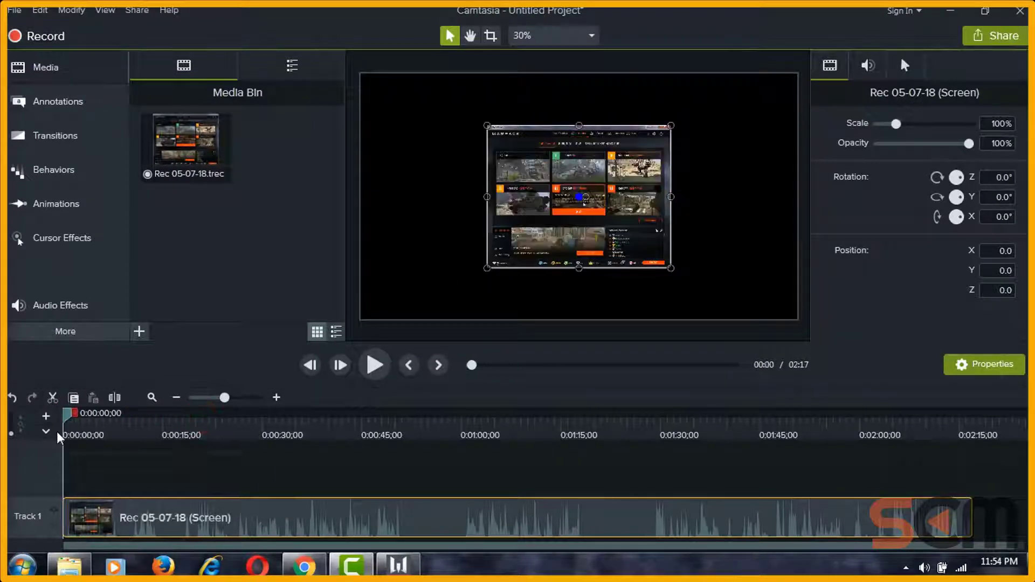
right_click(555, 162)
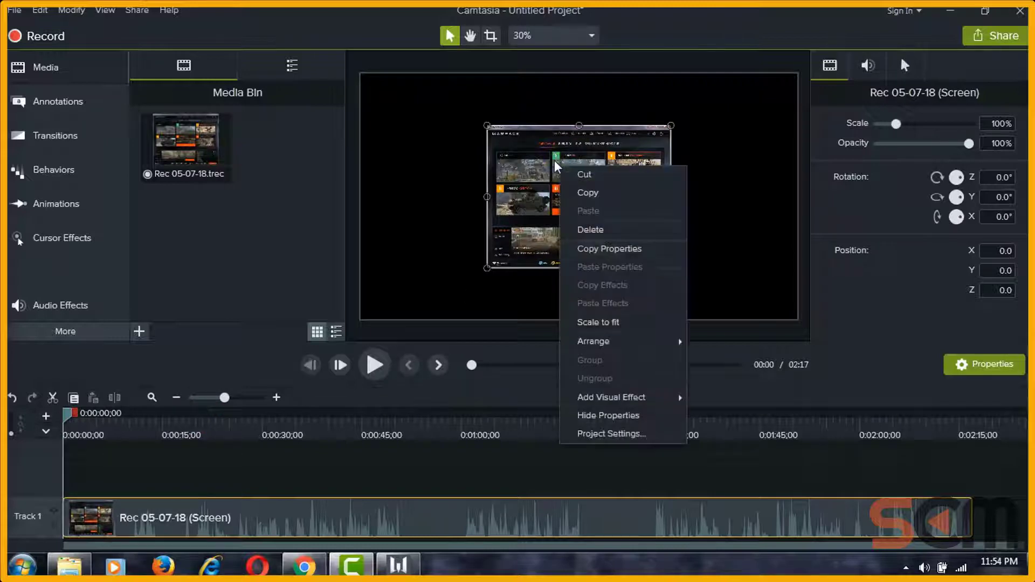
click(598, 322)
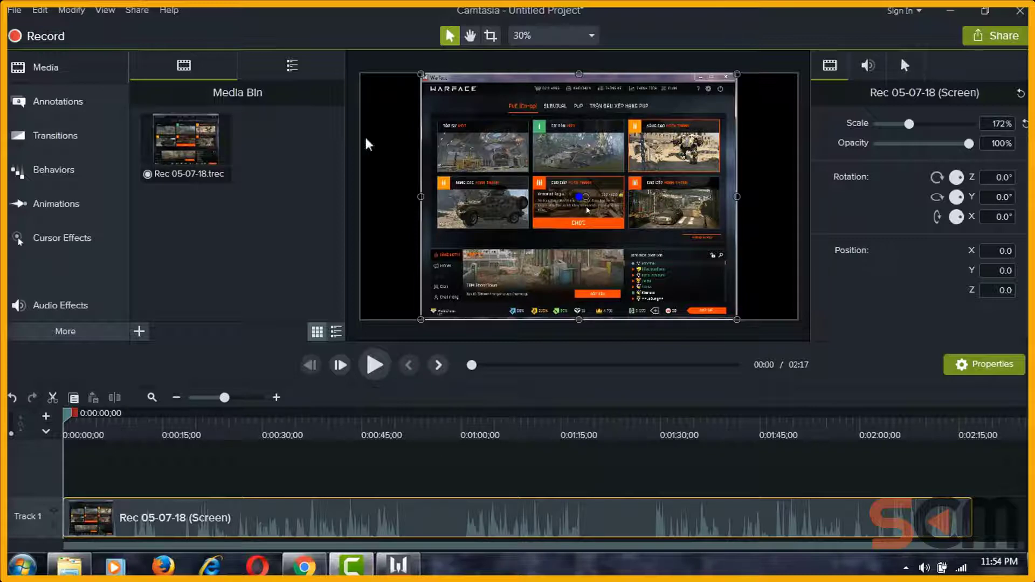
click(398, 564)
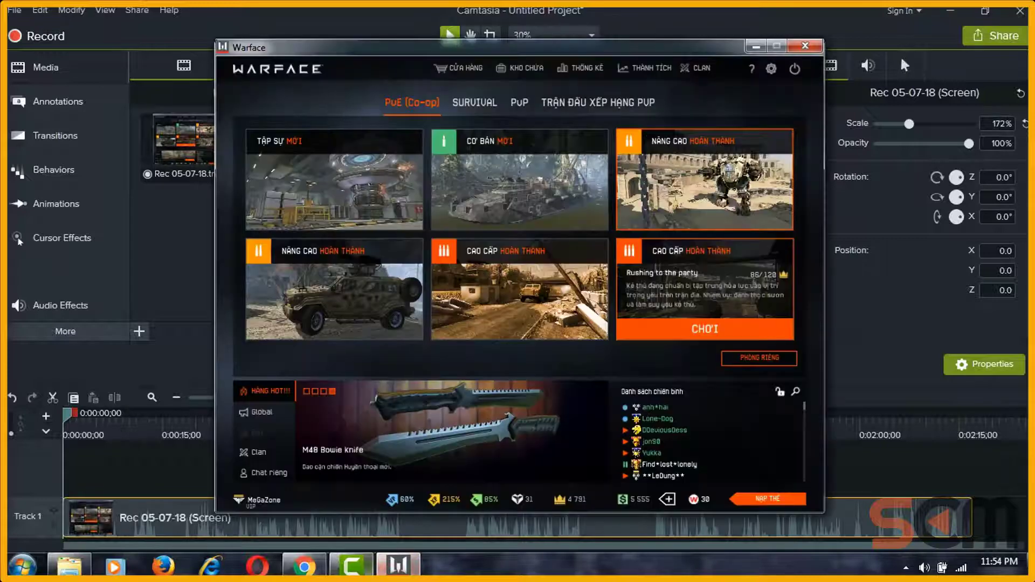
click(367, 569)
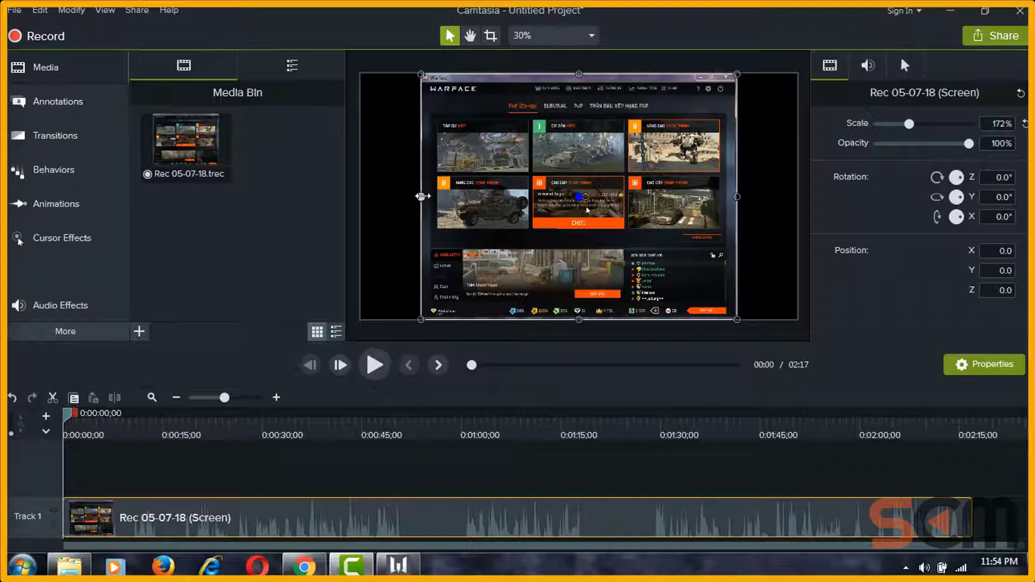
Step: Stretch the Rec 05-07-18 clip to 237.6% so it fills the canvas, then deselect it
drag(421, 196, 352, 196)
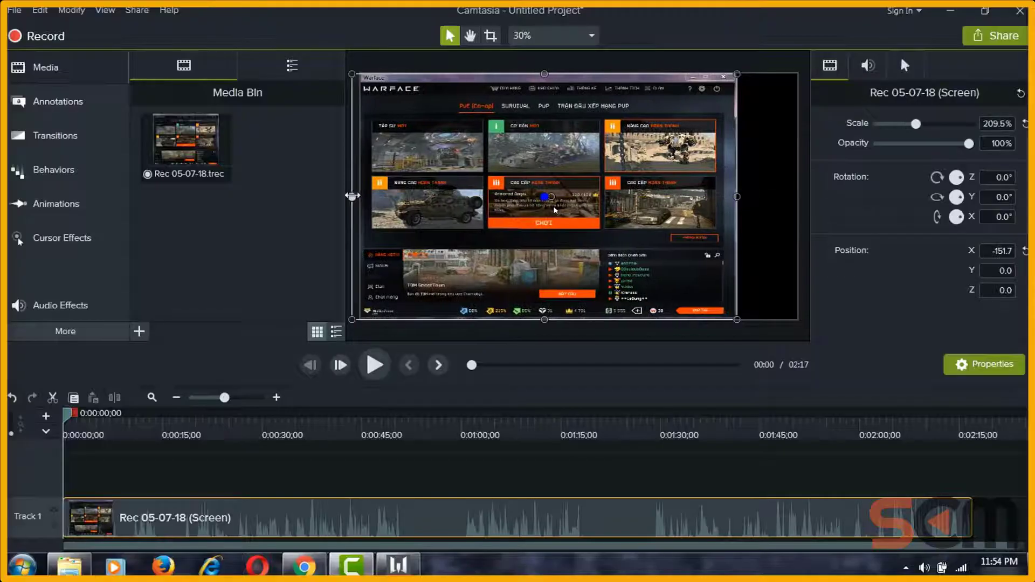
drag(737, 196, 797, 196)
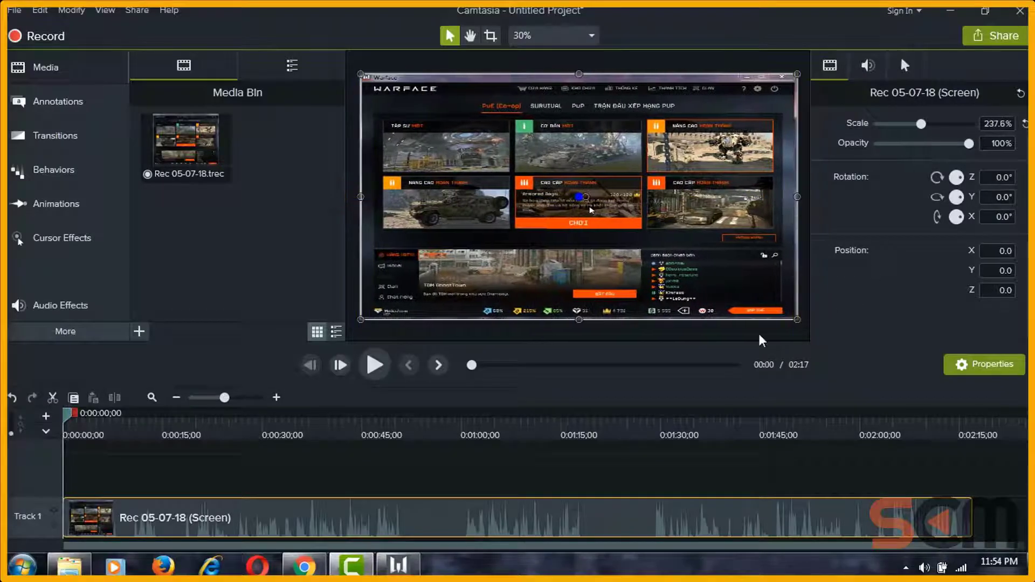
click(611, 466)
click(546, 162)
drag(578, 76, 579, 66)
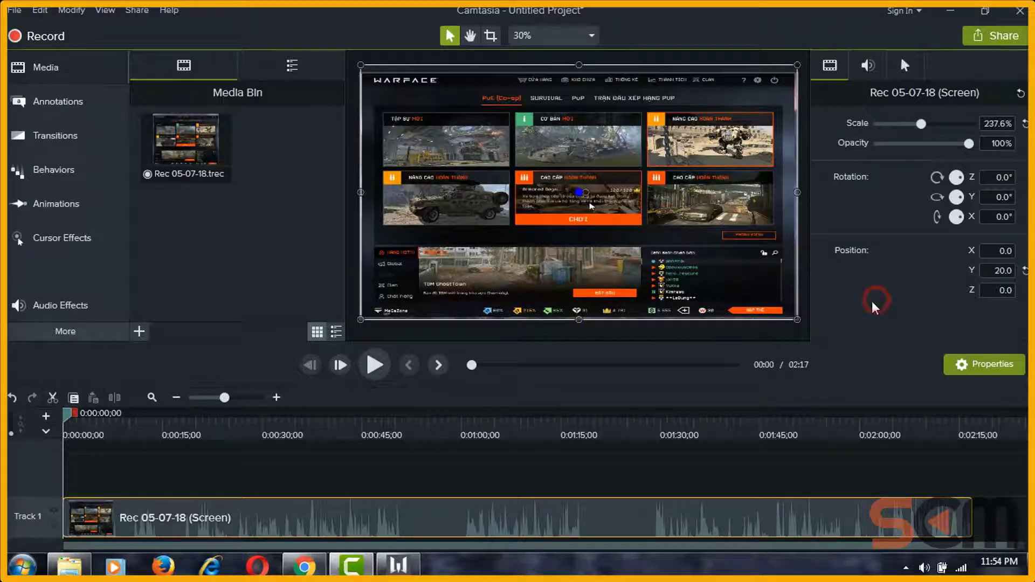
click(601, 466)
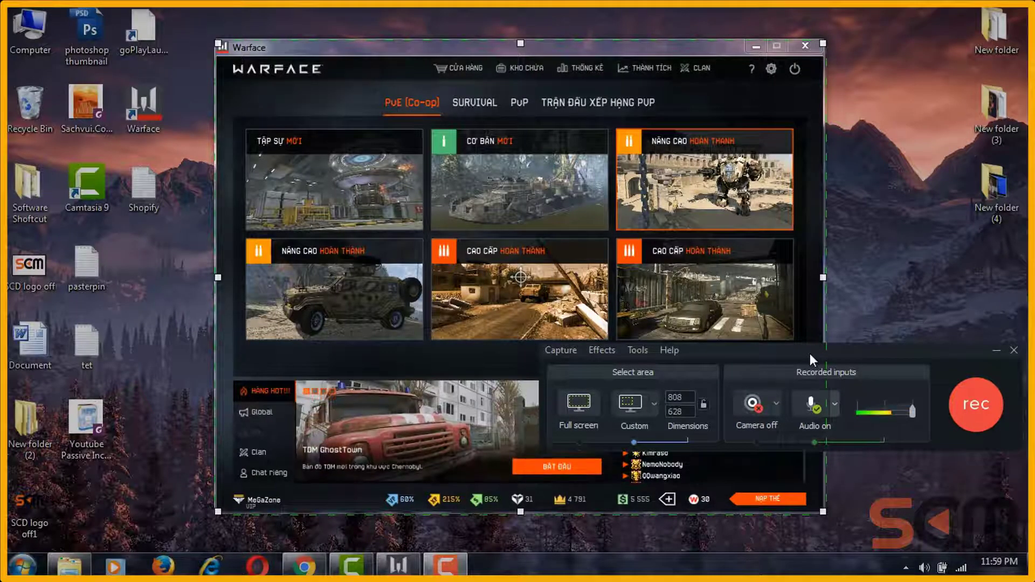
Step: Turn on Record system audio and start capturing the Warface window
click(834, 405)
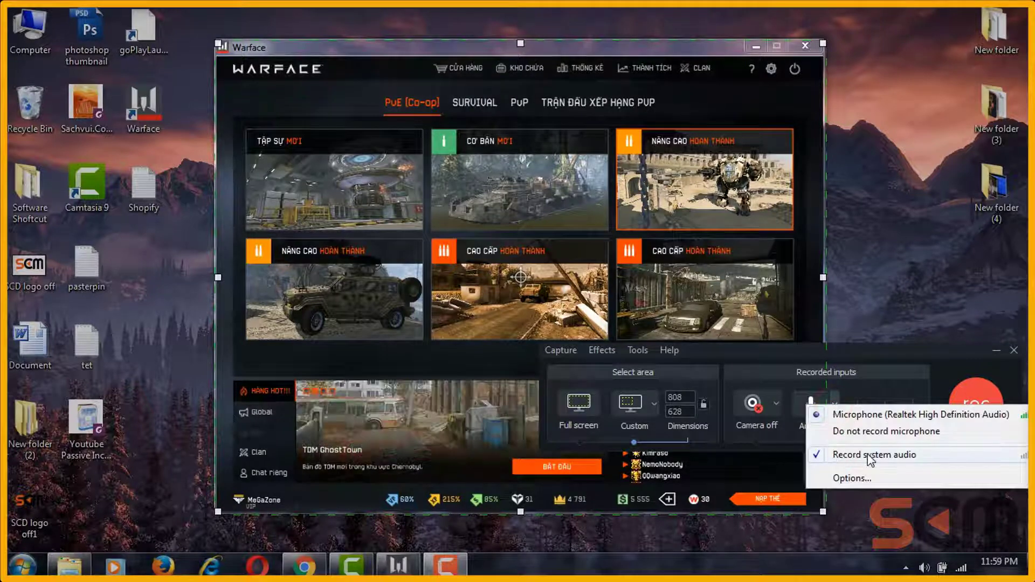
click(900, 354)
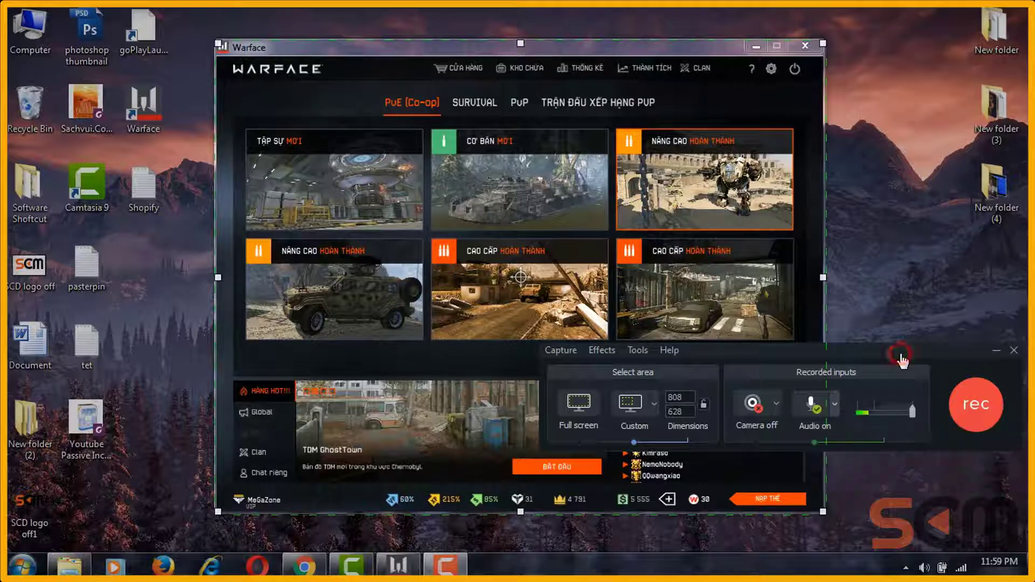
click(986, 409)
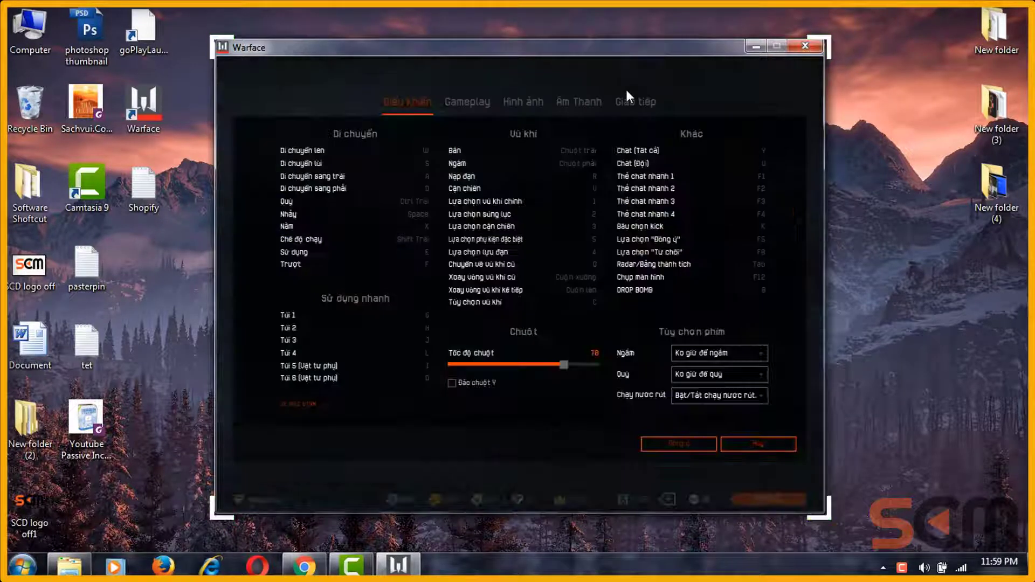
Step: Raise Warface's master volume in the Âm Thanh settings and confirm with Đồng ý
click(567, 102)
drag(529, 166, 571, 174)
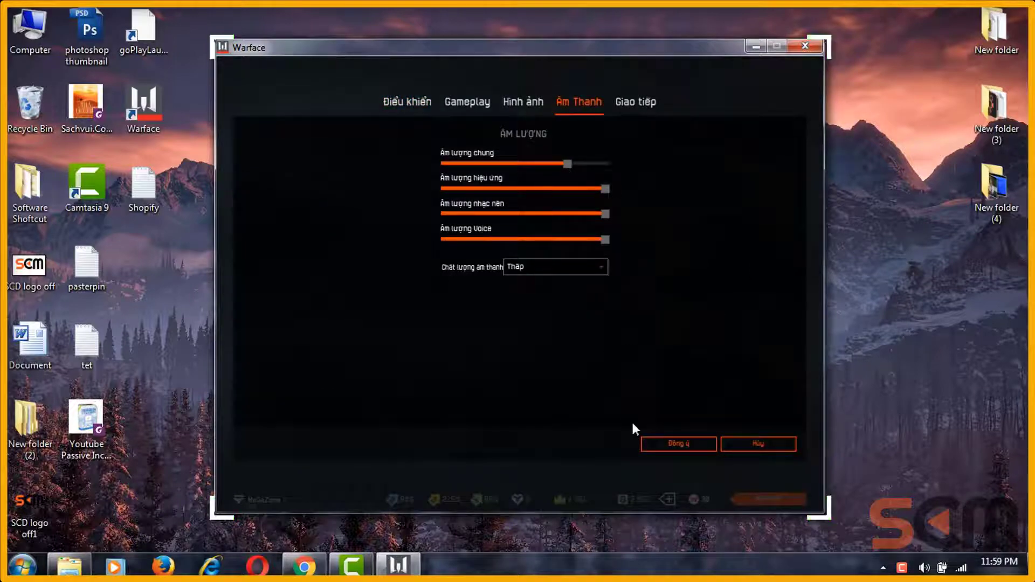
click(659, 444)
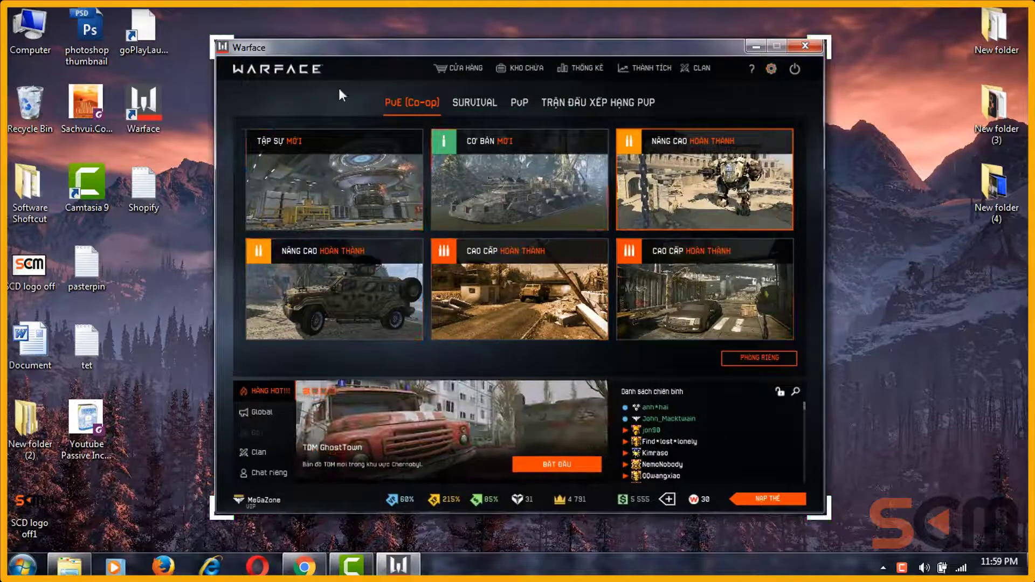
Step: Open the KHO CHỨA inventory, scope at the range targets, then return to the PvE lobby
click(523, 75)
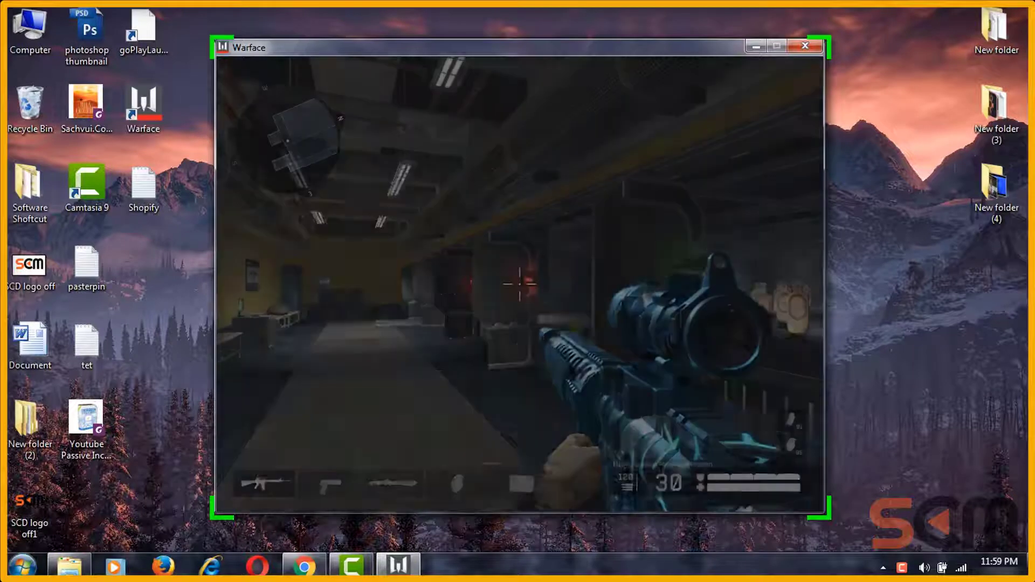
right_click(519, 284)
drag(519, 284, 519, 284)
right_click(519, 284)
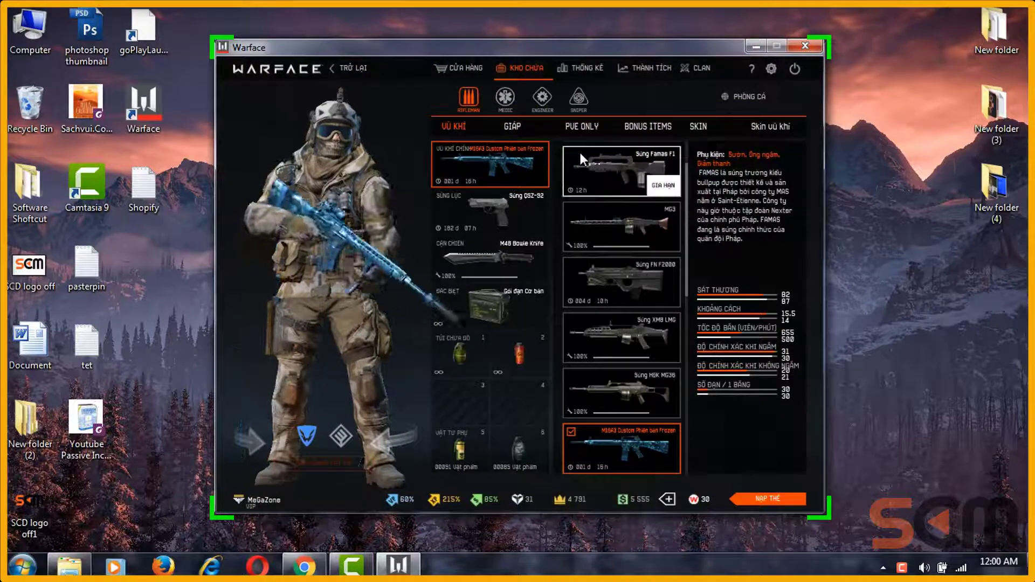
key(Escape)
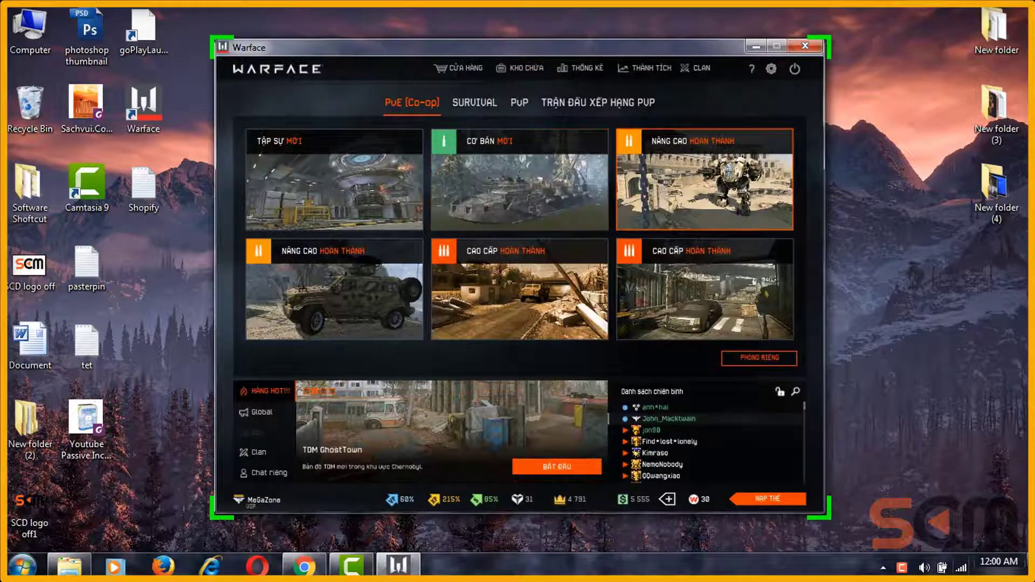
click(884, 568)
Step: Stop and save the recording from the tray, then play the clip from about 15 seconds
click(928, 466)
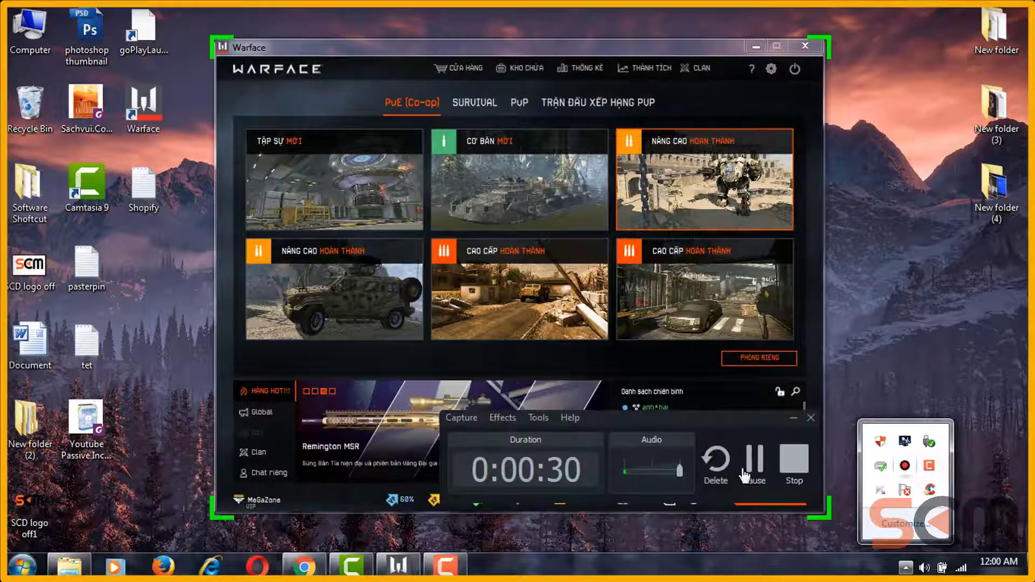
click(792, 483)
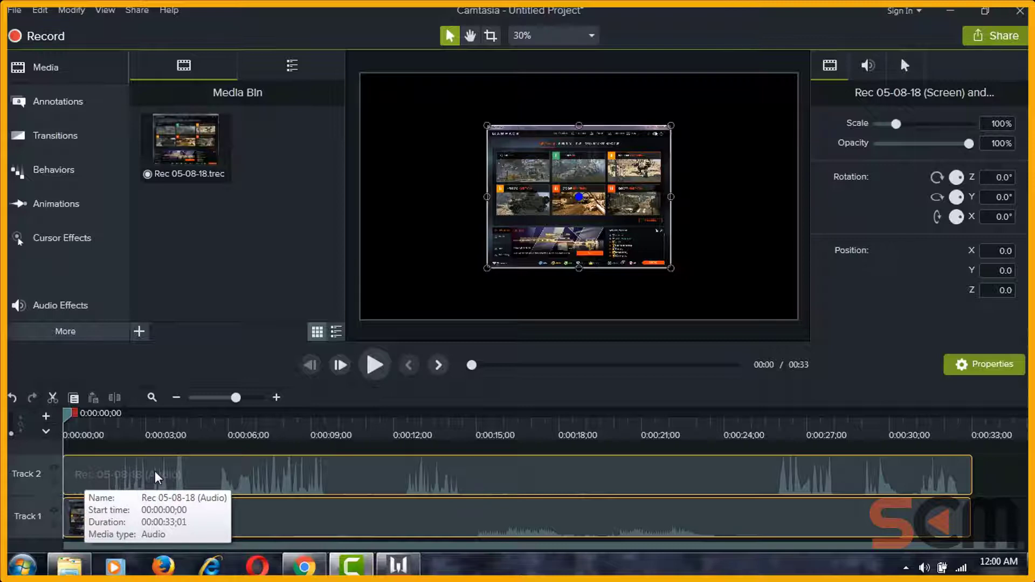
drag(106, 435, 477, 434)
click(377, 380)
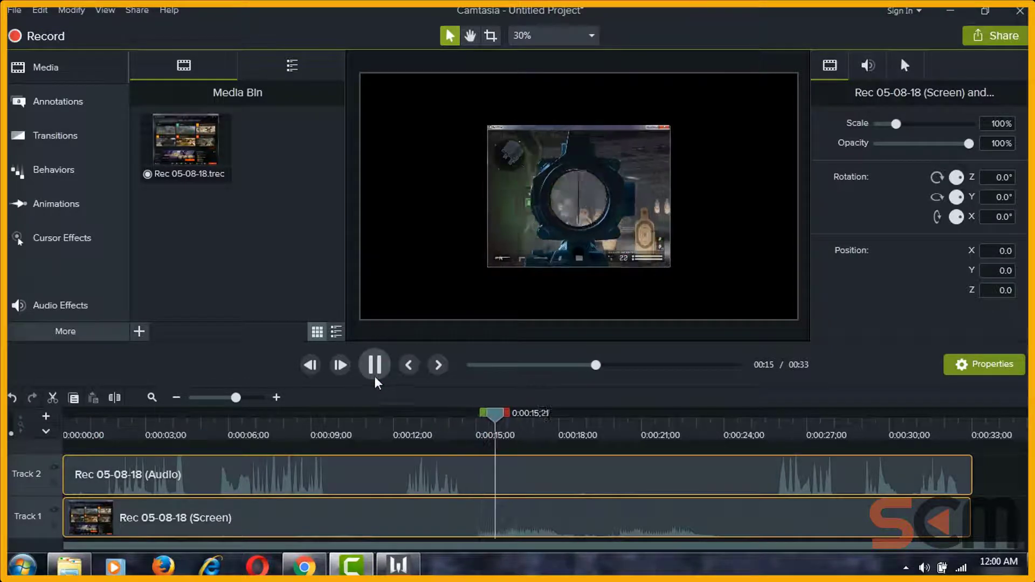
key(space)
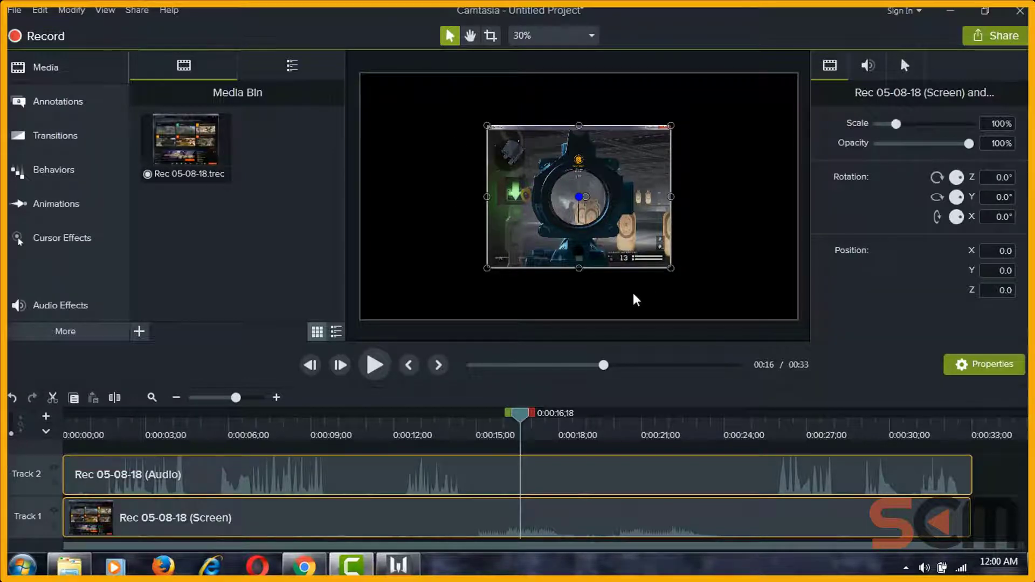
Step: Enlarge the Rec 05-08-18 screen clip to 237.6% to fill the canvas, then rewind to the start
drag(487, 269, 361, 319)
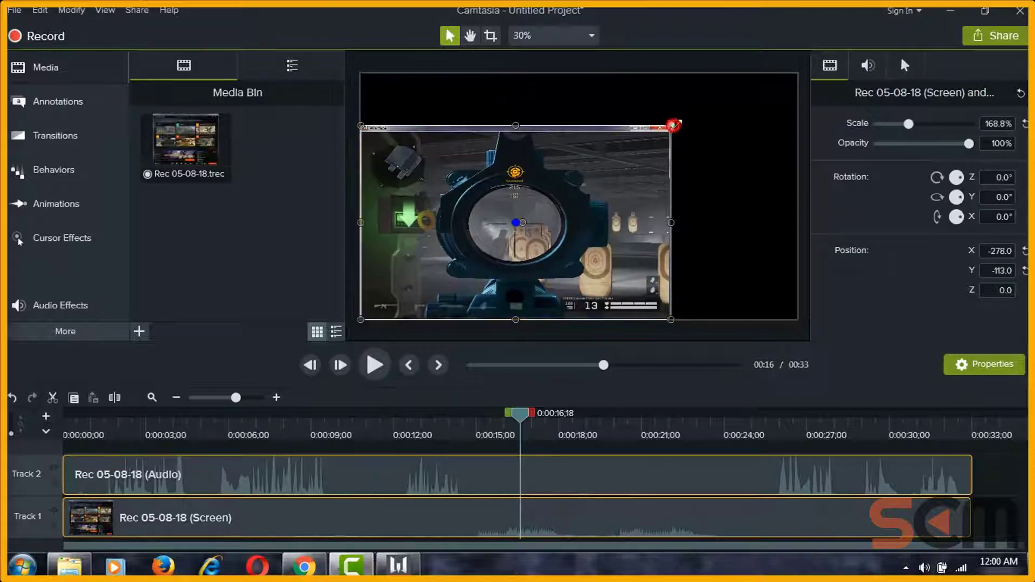
drag(670, 125, 795, 78)
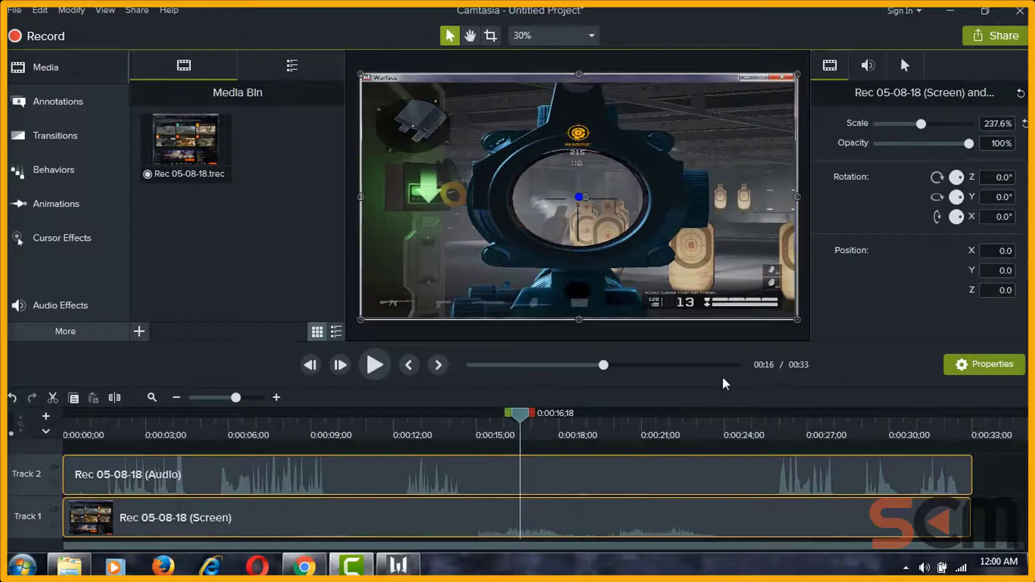
drag(516, 417, 563, 417)
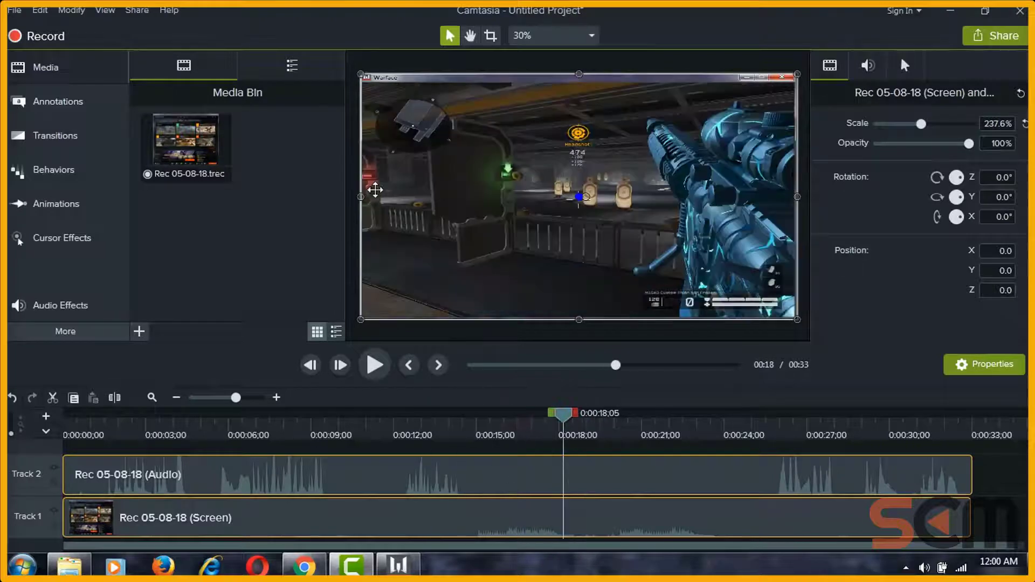
mouse_move(361, 75)
mouse_down()
mouse_move(462, 130)
mouse_move(360, 75)
mouse_up()
drag(364, 197, 361, 259)
drag(552, 427, 739, 425)
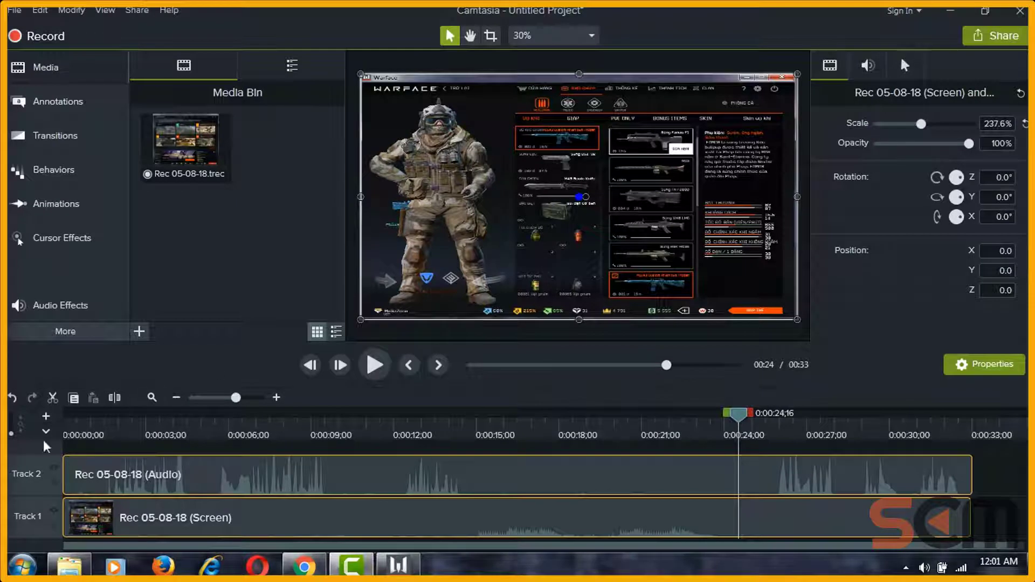
click(118, 418)
mouse_move(120, 418)
mouse_down()
mouse_move(71, 418)
mouse_move(111, 446)
mouse_move(92, 446)
mouse_move(117, 446)
mouse_up()
click(55, 135)
click(56, 101)
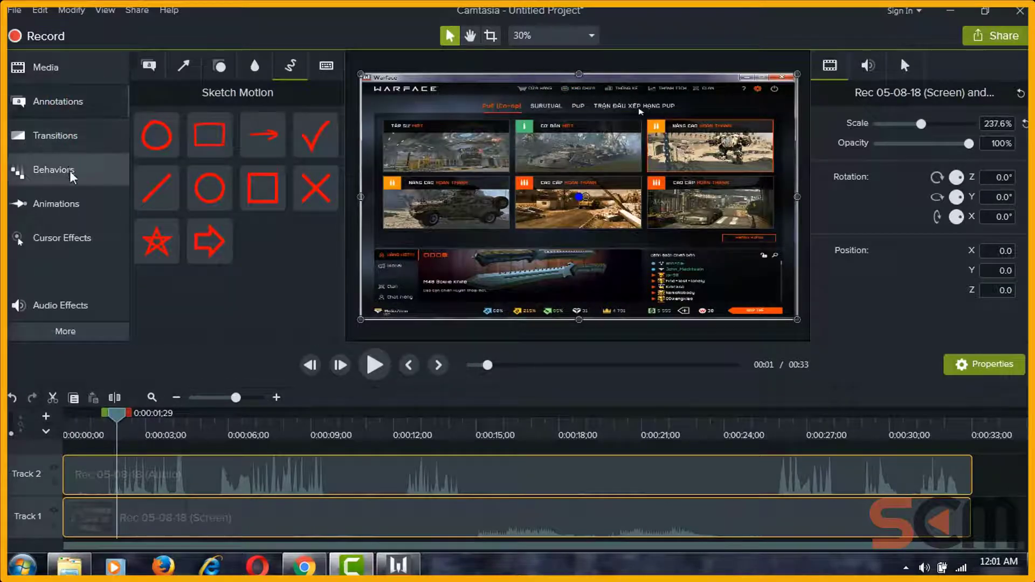
click(72, 178)
click(69, 204)
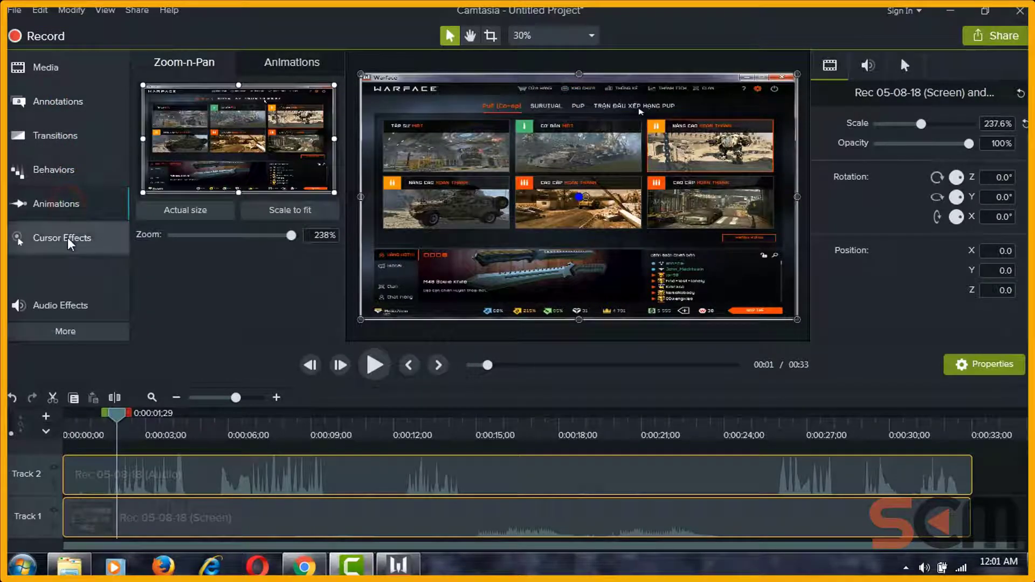
click(54, 102)
click(20, 69)
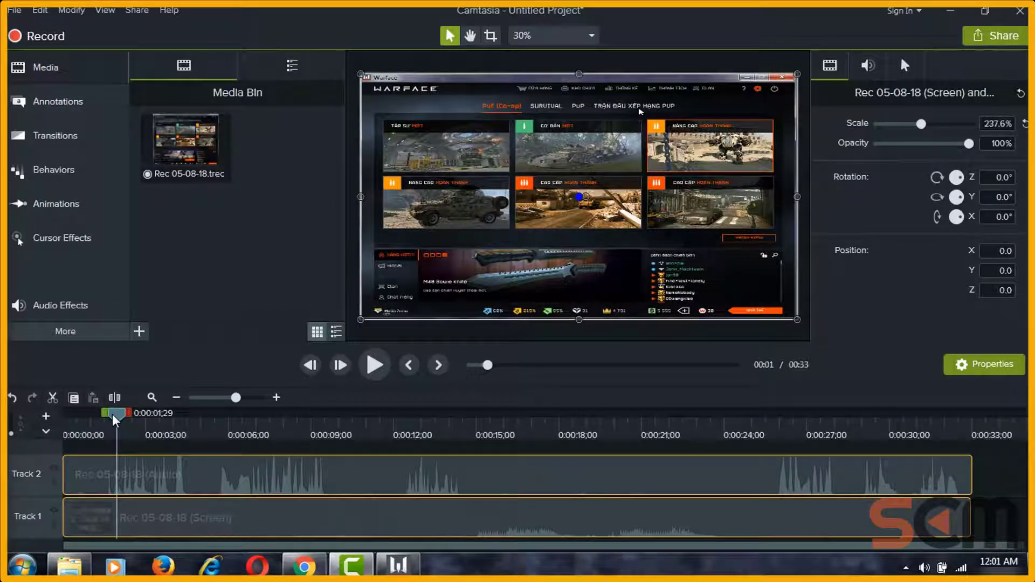
drag(114, 420, 187, 431)
drag(260, 441, 560, 439)
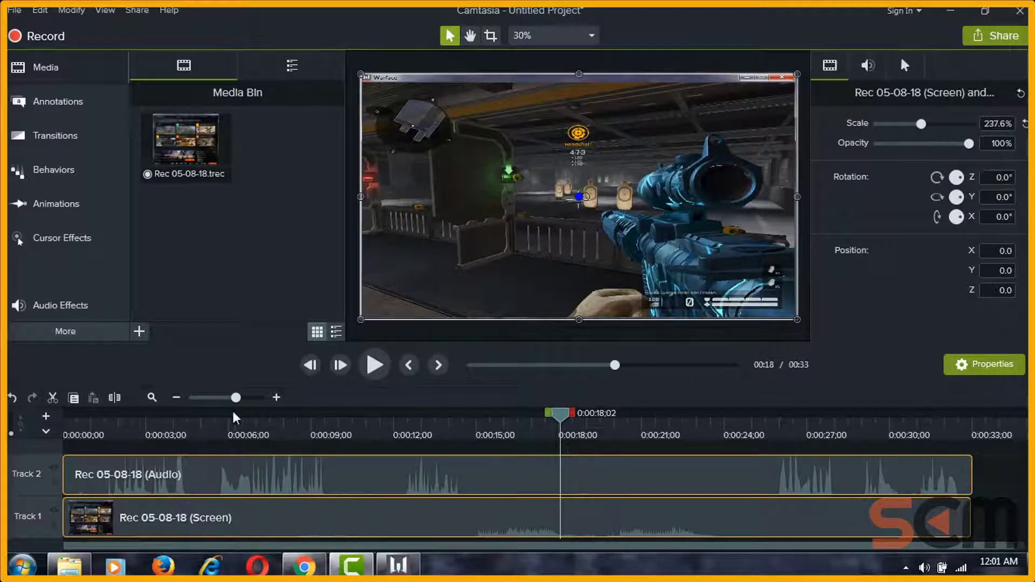
Step: Scrub the timeline through the sound-settings scene, the lobby around 13 seconds and the later scenes
click(219, 425)
drag(221, 418, 372, 426)
click(335, 466)
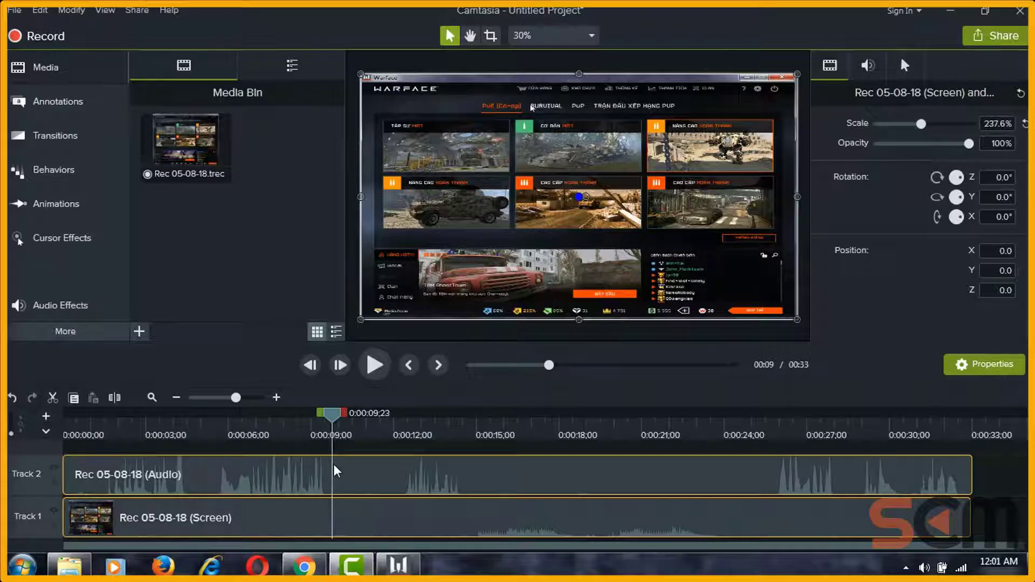
click(287, 462)
click(209, 461)
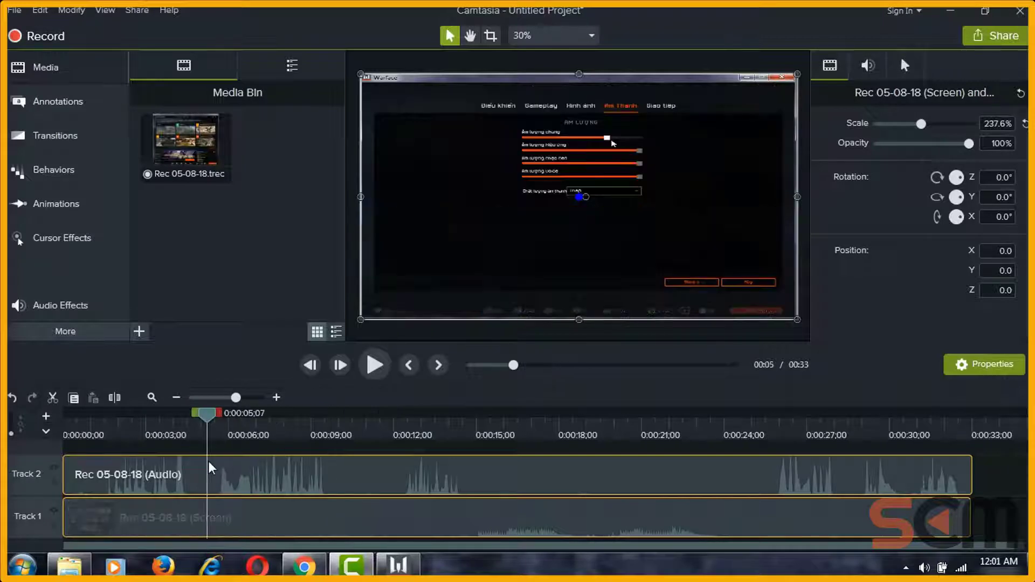
click(445, 462)
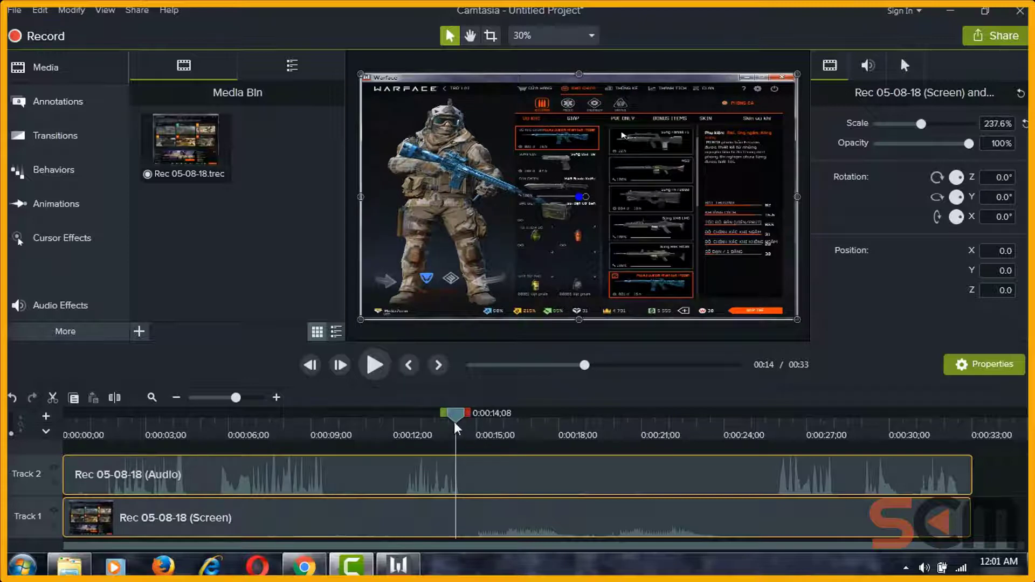
drag(453, 422, 797, 423)
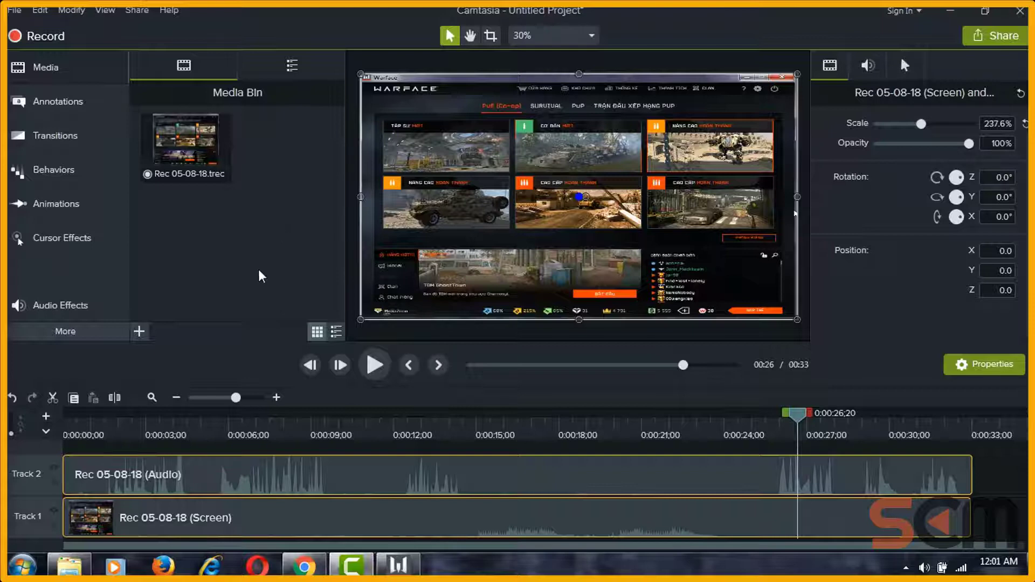
Step: Close the Warface game, then preview from the start through the lobby at 13 seconds
click(398, 564)
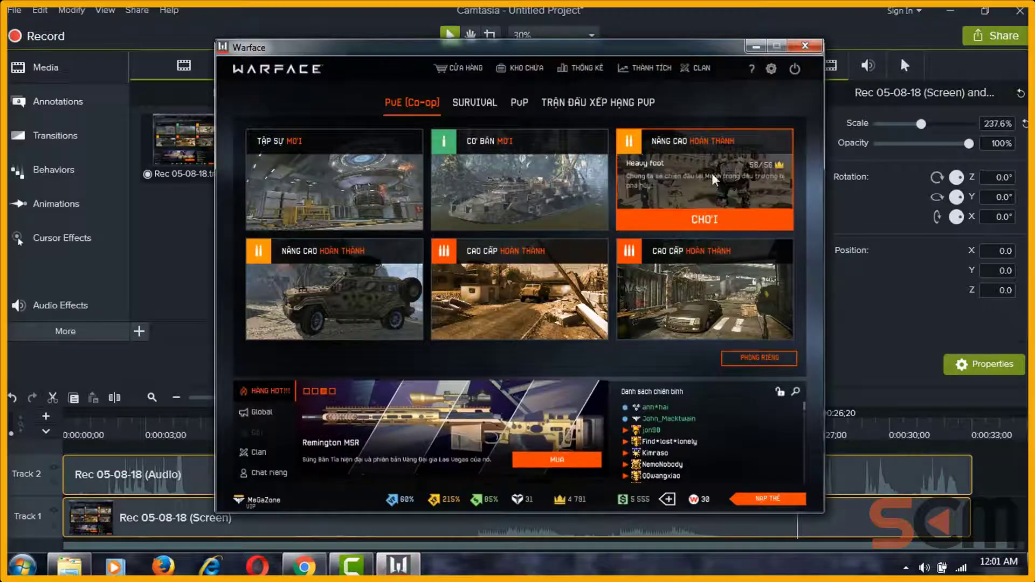
click(798, 45)
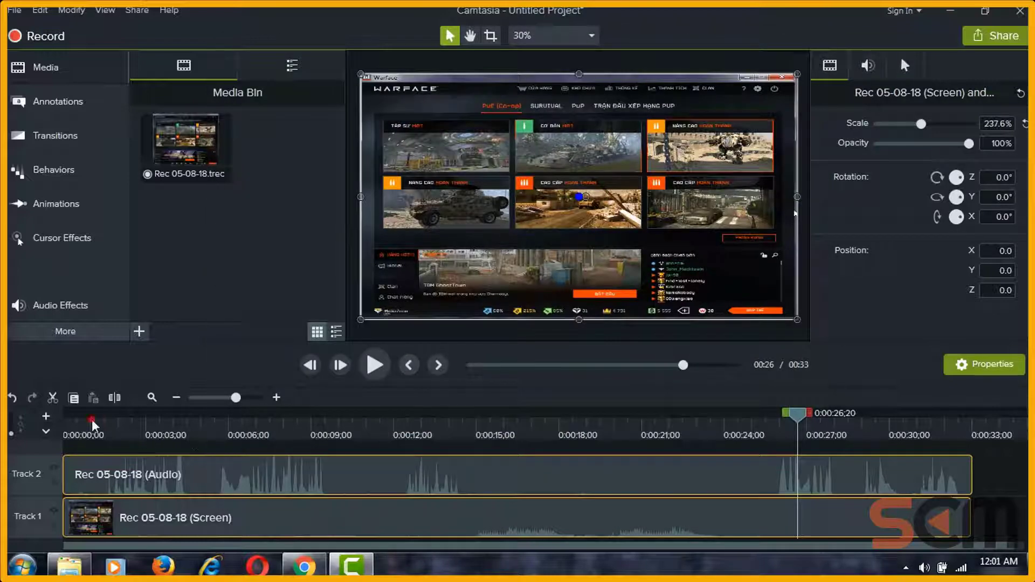
click(91, 420)
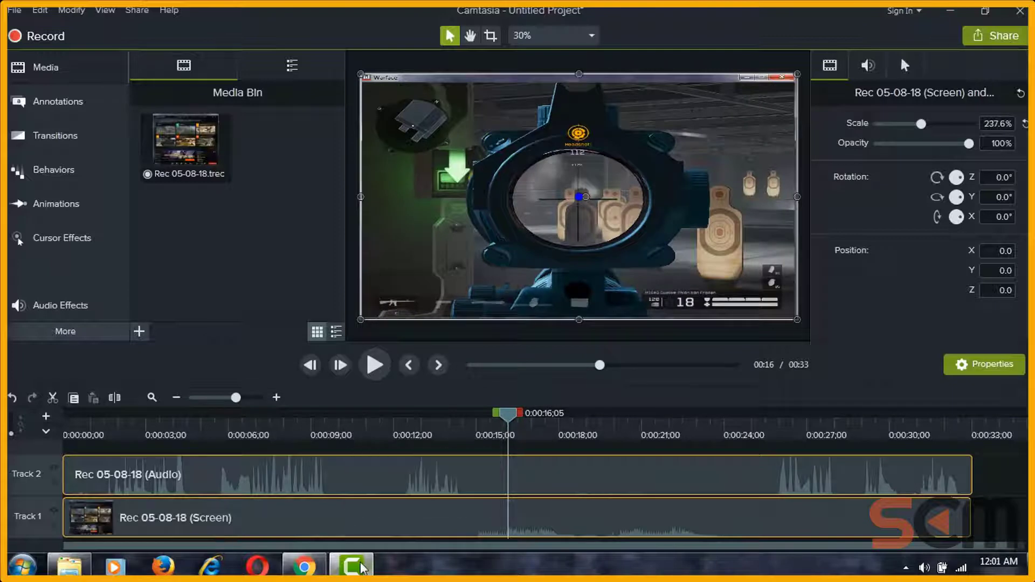
click(216, 428)
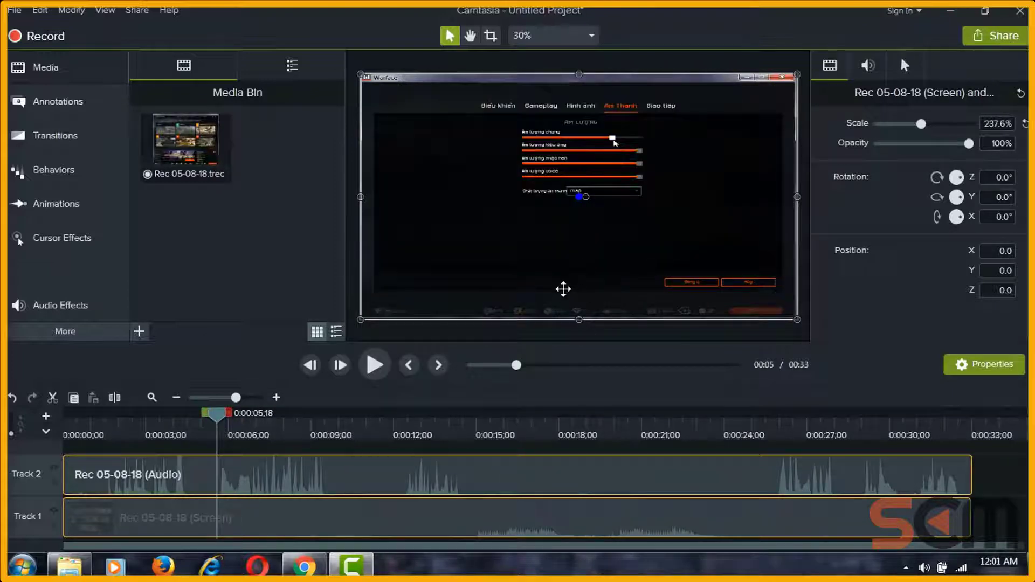
drag(213, 415, 419, 427)
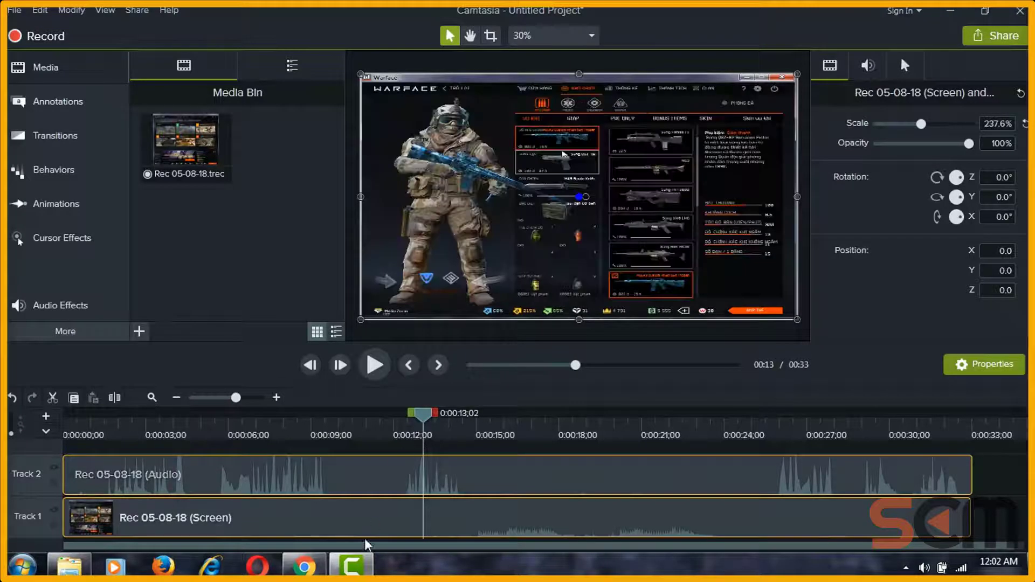